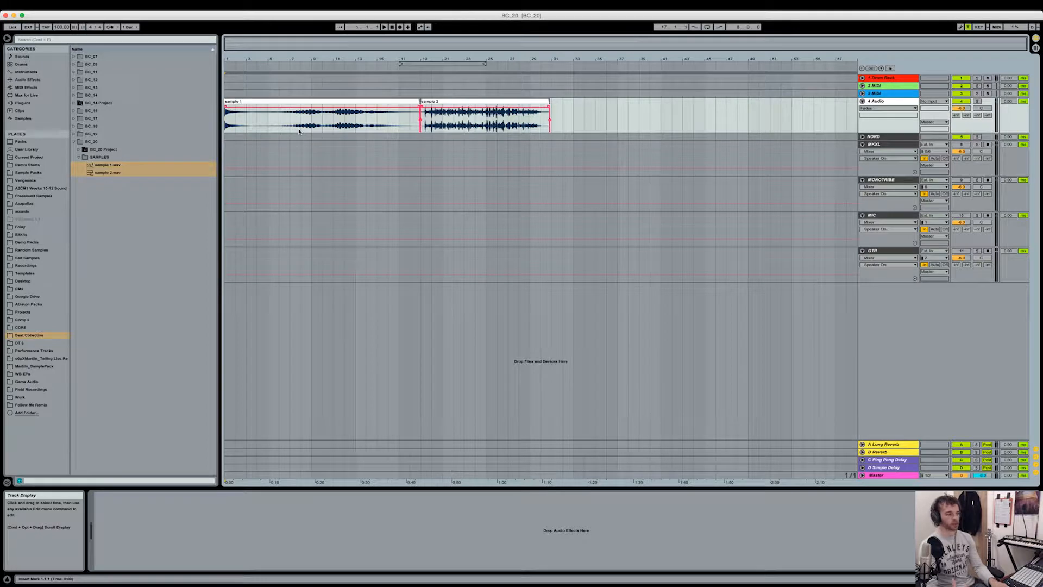
# - Play back part of sample 1, then part of sample 2, on the audio track of the arrangement
pyautogui.click(293, 66)
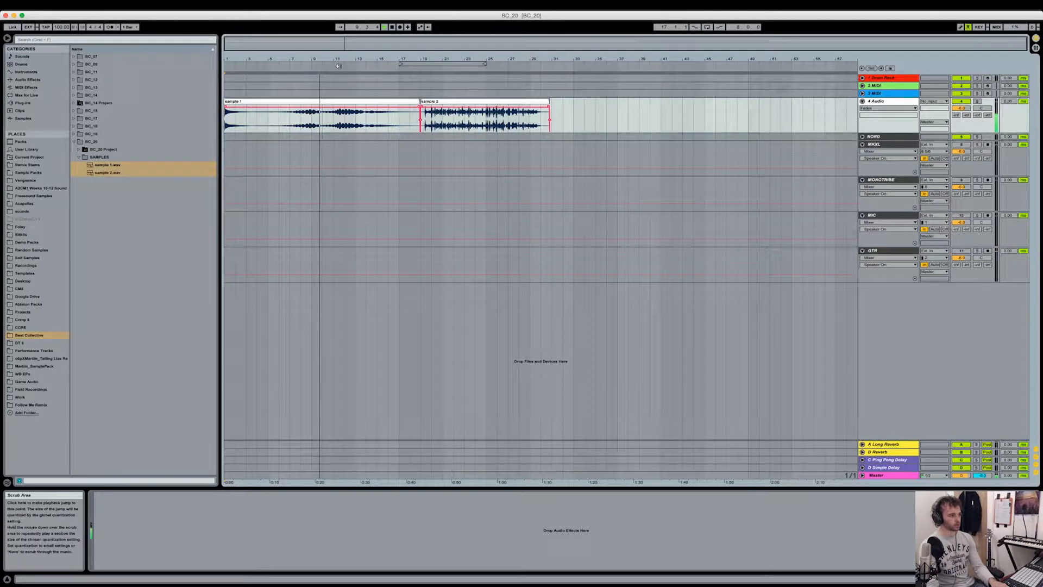
pyautogui.press('space')
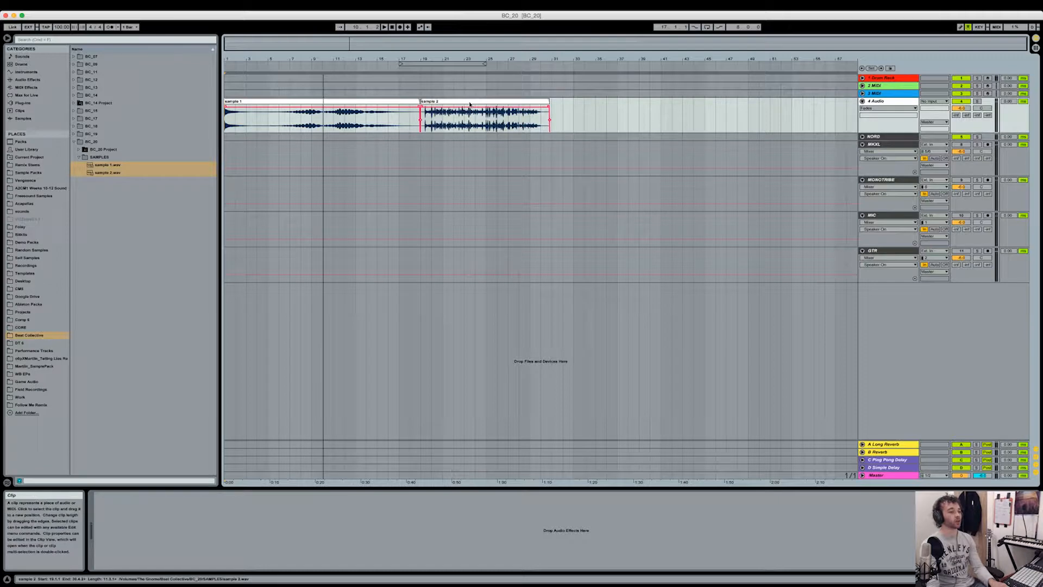
pyautogui.click(431, 67)
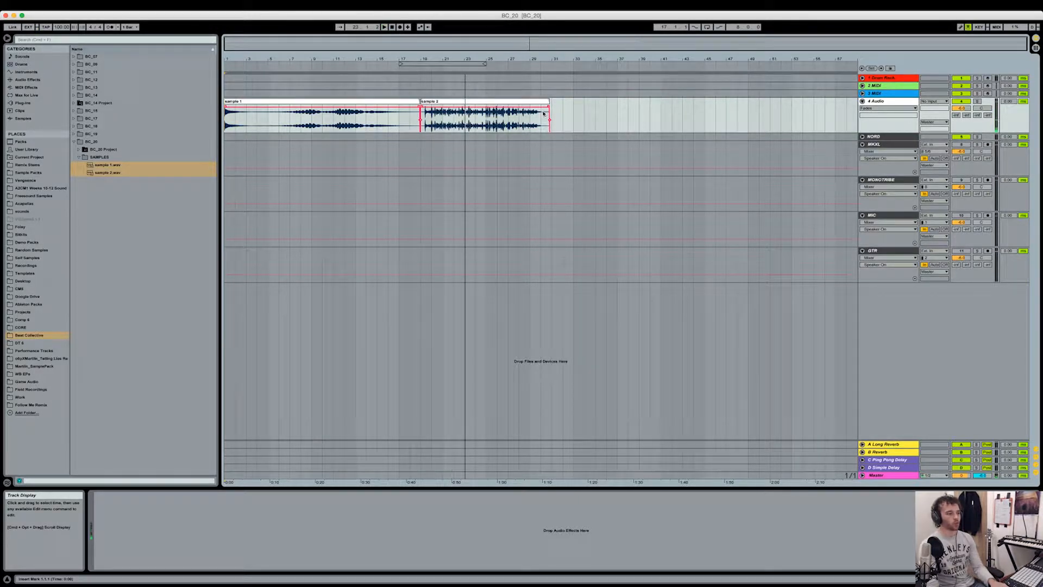
pyautogui.click(488, 125)
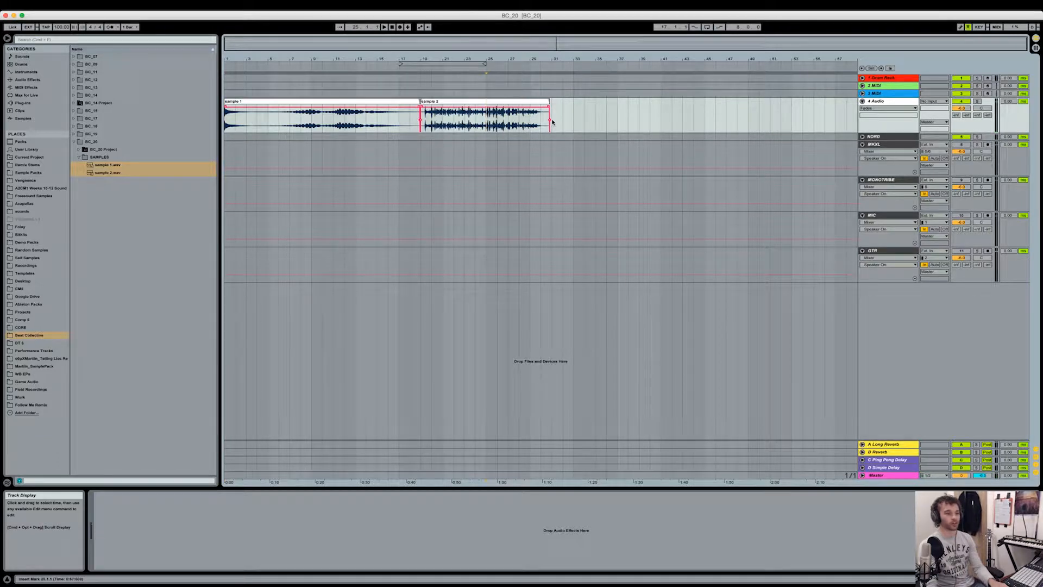
# - Load the sample 2 clip into a Simpler on the second track, which is an empty MIDI track
pyautogui.click(497, 101)
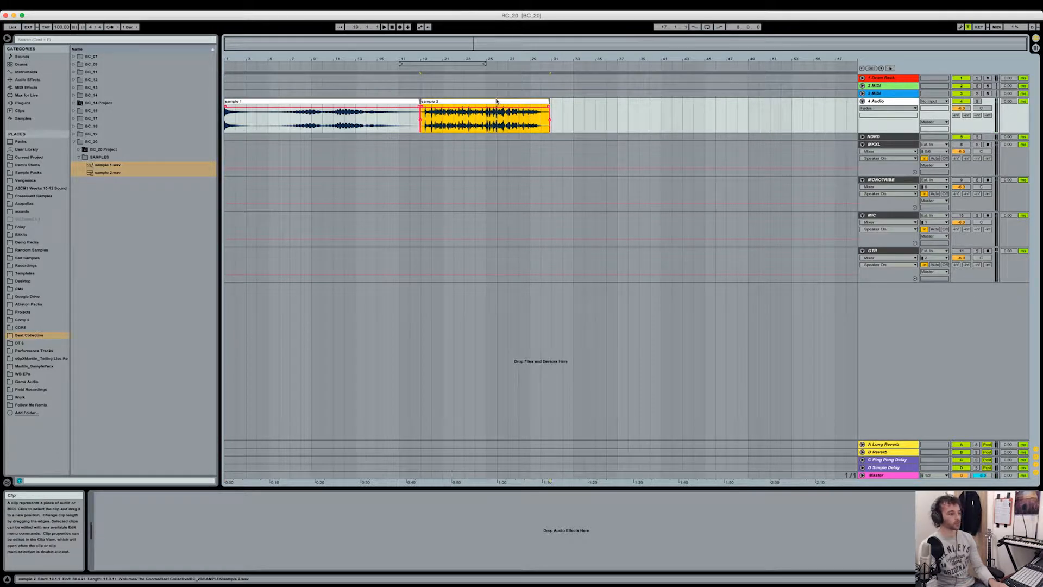
pyautogui.click(492, 111)
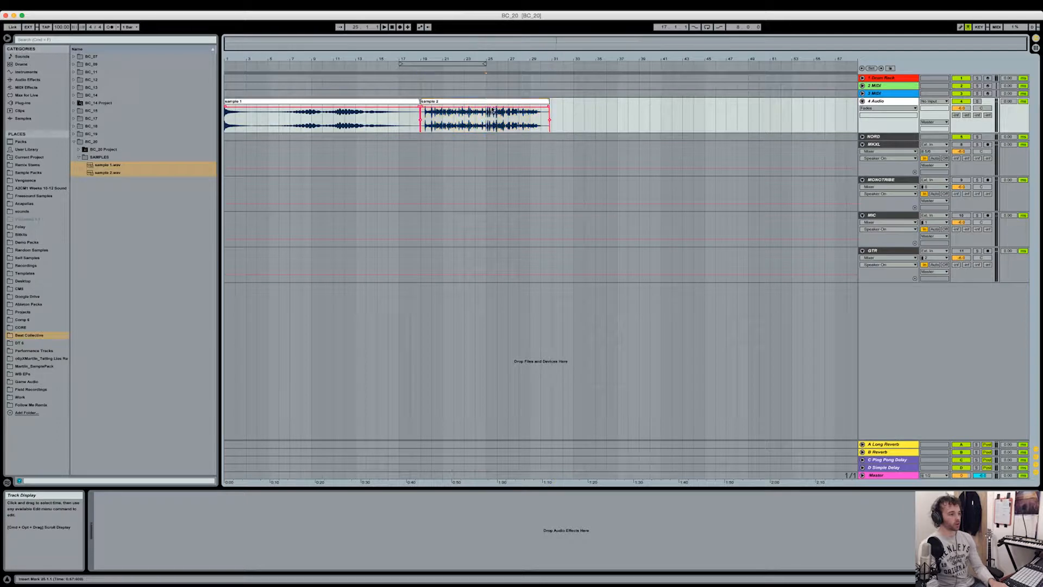
pyautogui.click(491, 101)
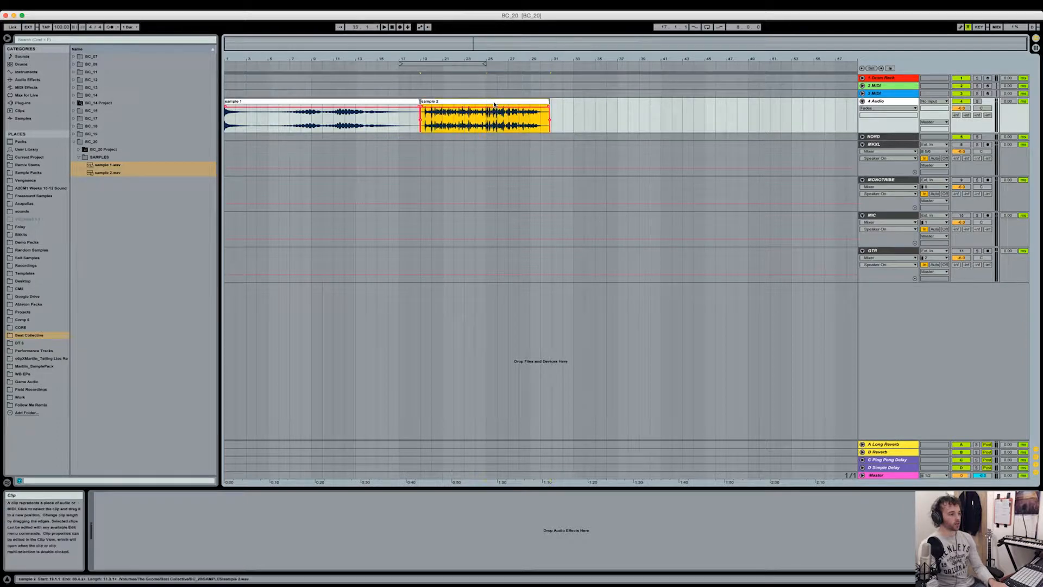
pyautogui.click(895, 88)
pyautogui.moveTo(483, 117); pyautogui.dragTo(190, 542)
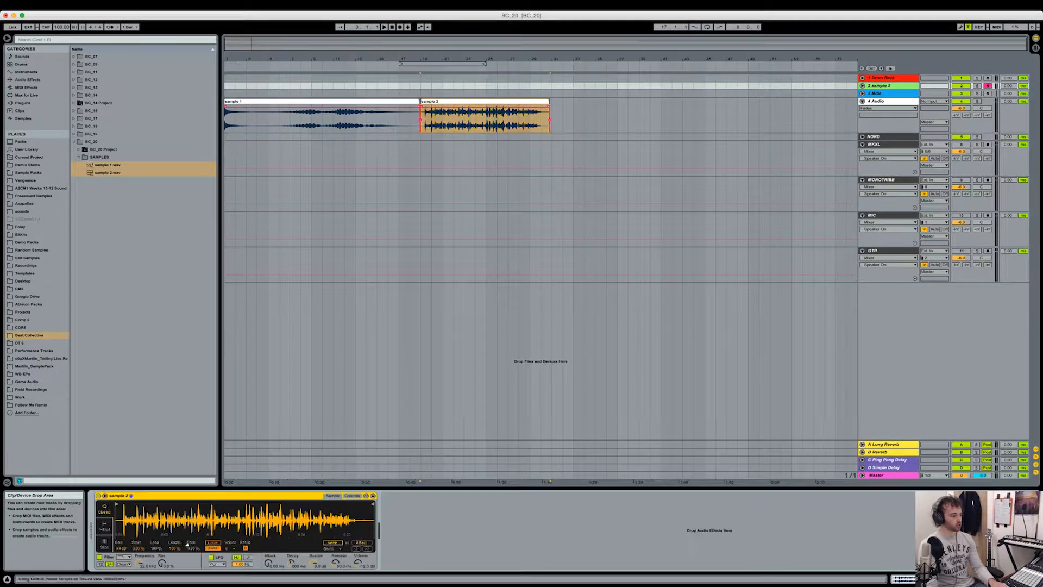
# - Switch the sample 2 Simpler to Slicing mode with slicing by Transient
pyautogui.click(104, 542)
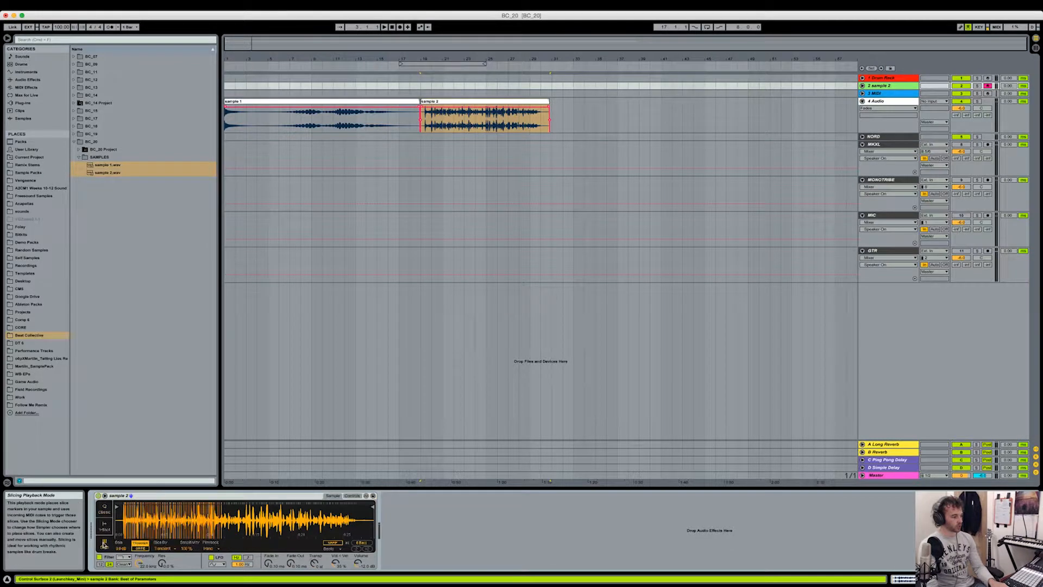
pyautogui.click(163, 548)
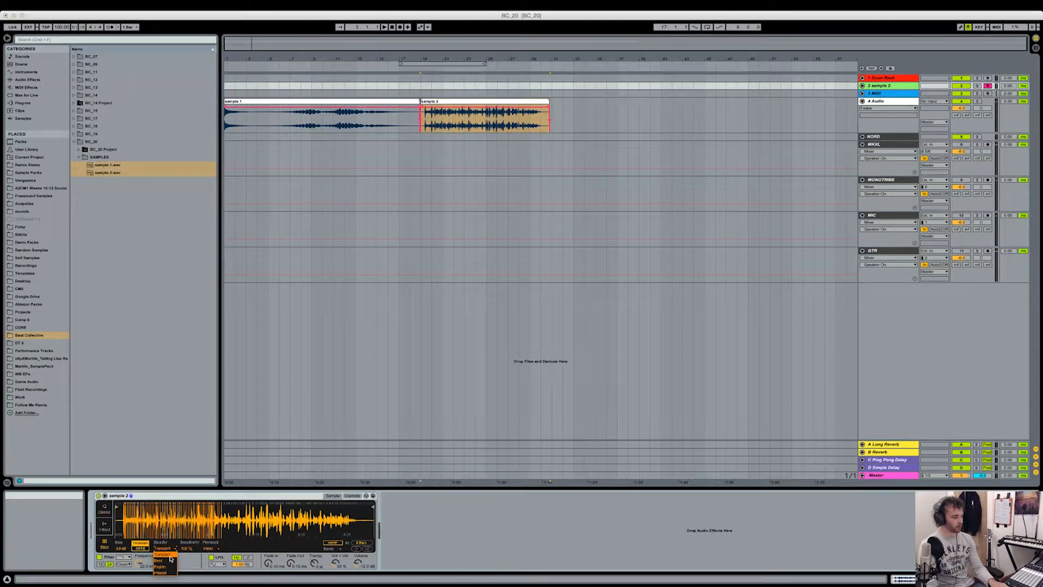
pyautogui.click(170, 555)
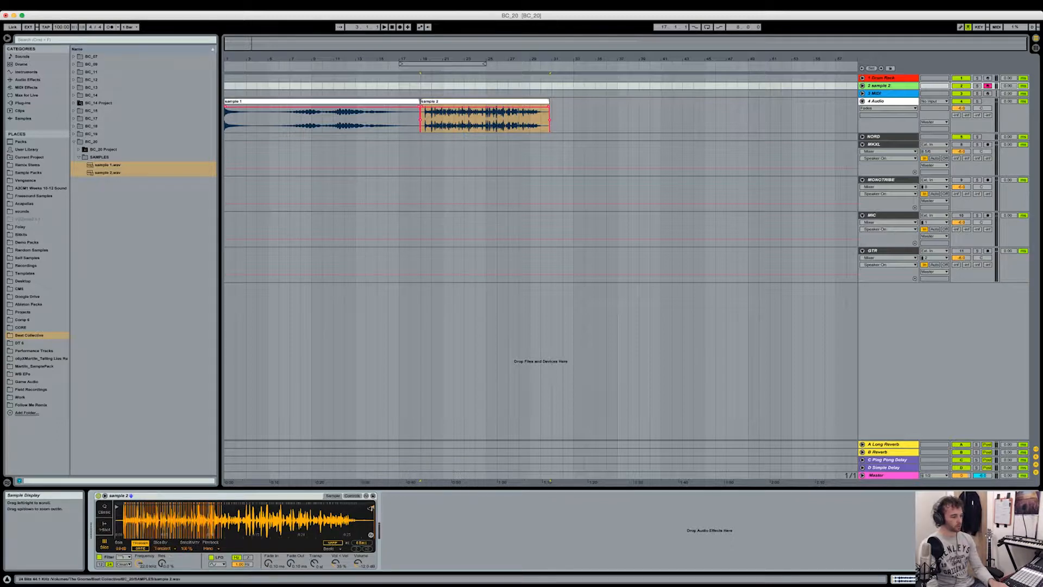
pyautogui.moveTo(370, 508); pyautogui.dragTo(219, 510)
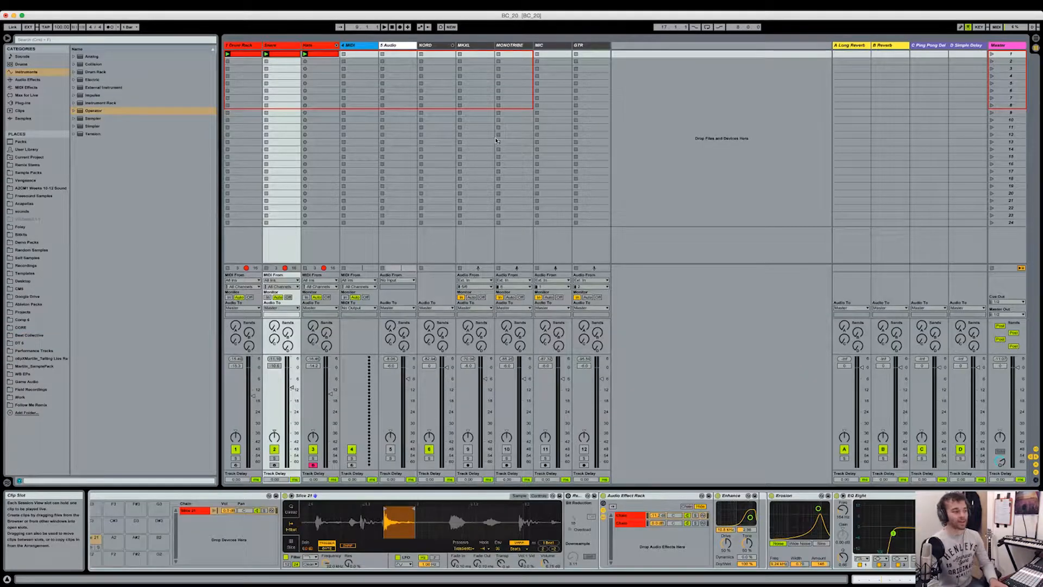
# - Show the Drum Rack track's devices and audition the drum clips
pyautogui.click(254, 46)
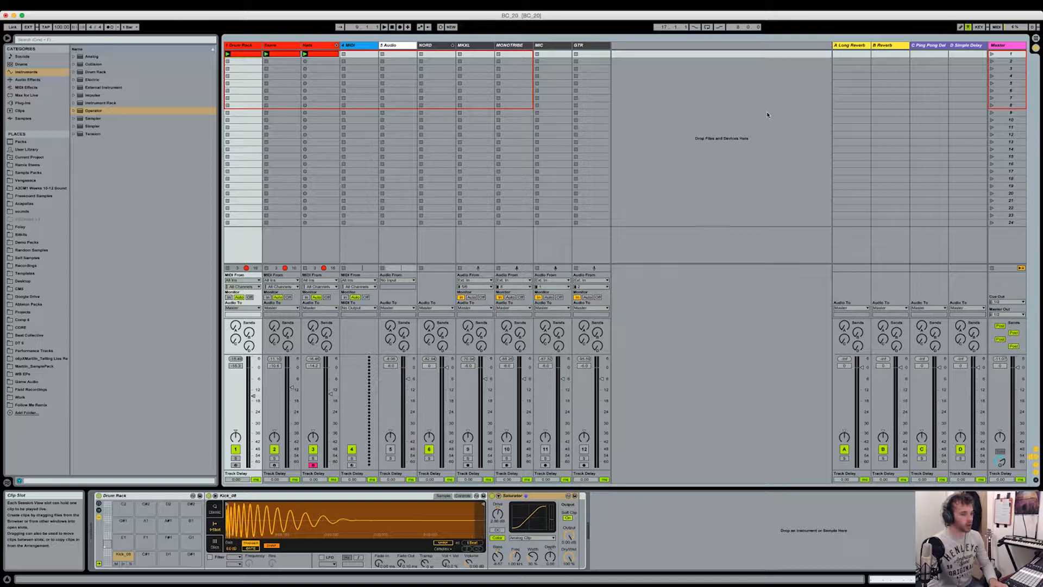
pyautogui.press('space')
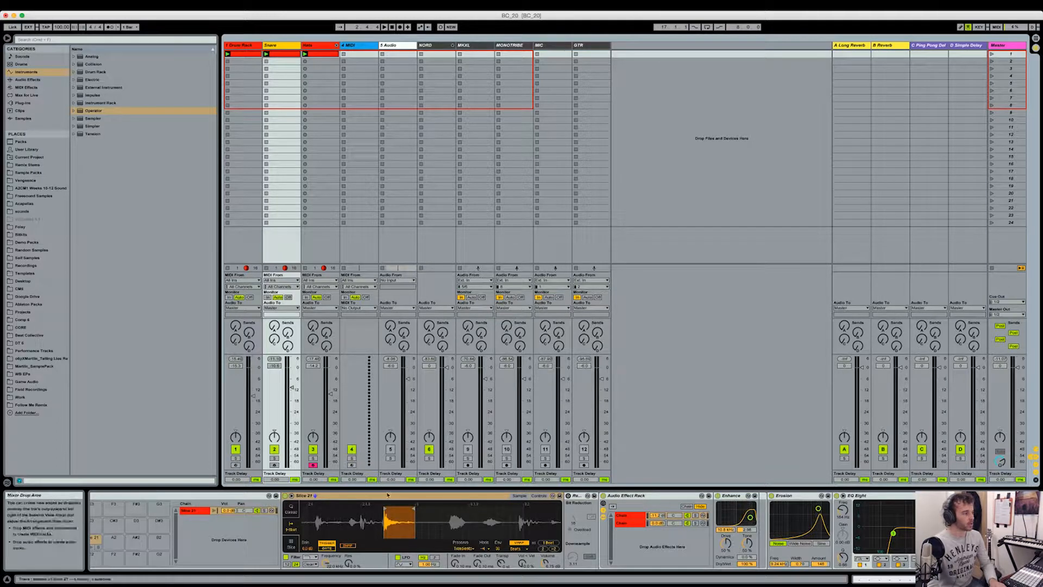
# - Load sample 2 into a Simpler on the fourth track and slice it to a Drum Rack from Slicing mode
pyautogui.click(365, 46)
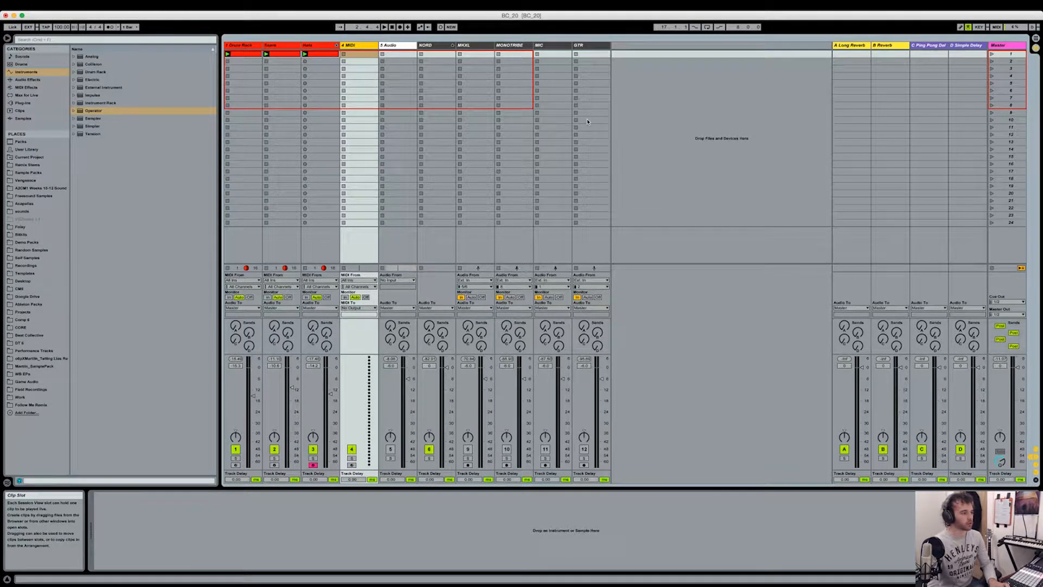
pyautogui.press('Tab')
pyautogui.press('Tab')
pyautogui.moveTo(524, 110)
pyautogui.mouseDown()
pyautogui.moveTo(360, 57)
pyautogui.moveTo(389, 565)
pyautogui.mouseUp()
pyautogui.moveTo(381, 528); pyautogui.dragTo(140, 517)
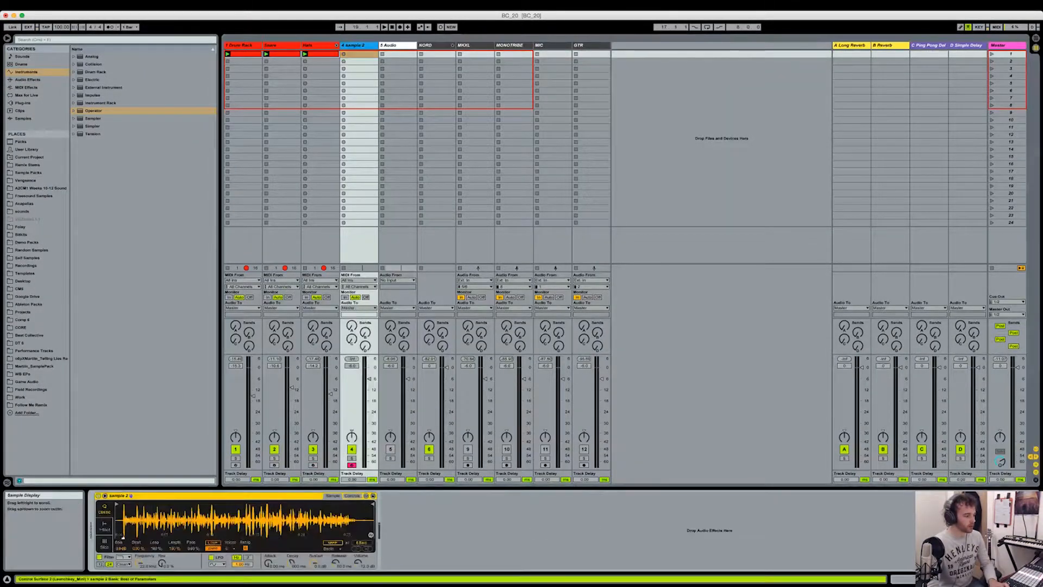
pyautogui.rightClick(194, 523)
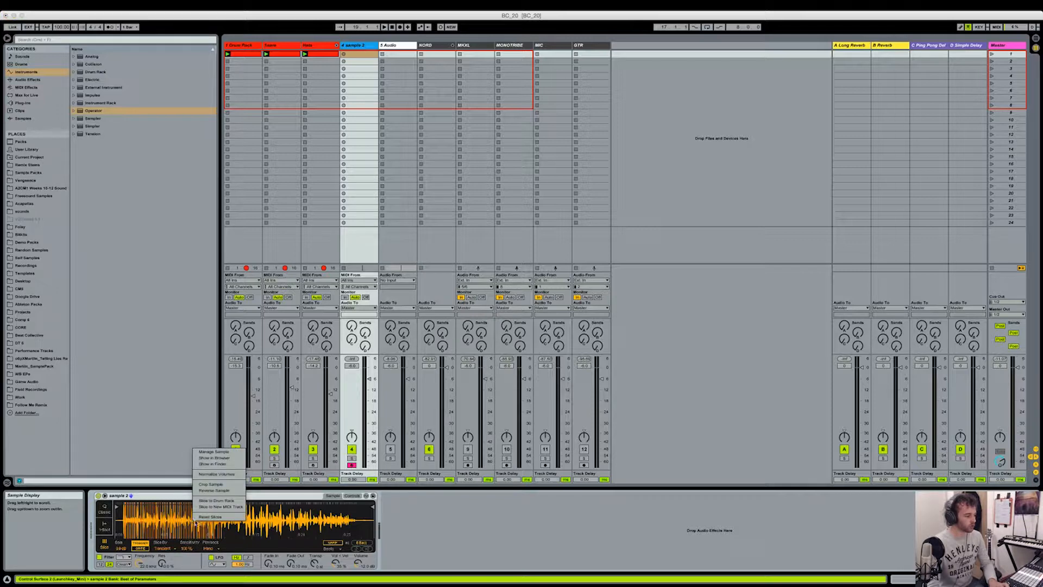
pyautogui.click(215, 501)
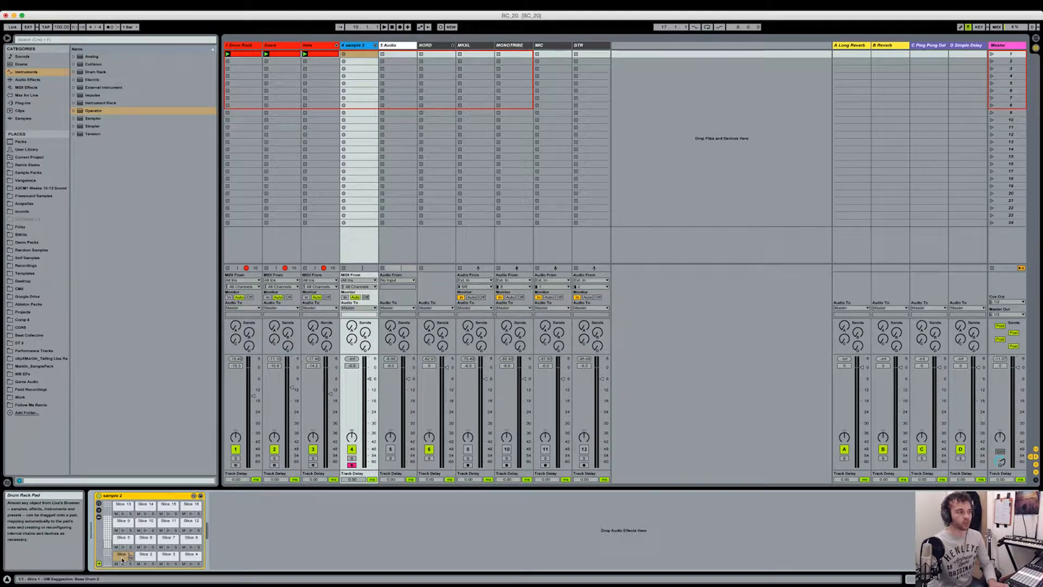
# - Show the devices and chain list of the sample 2 Drum Rack and open the options of the Slice 5 chain
pyautogui.click(276, 46)
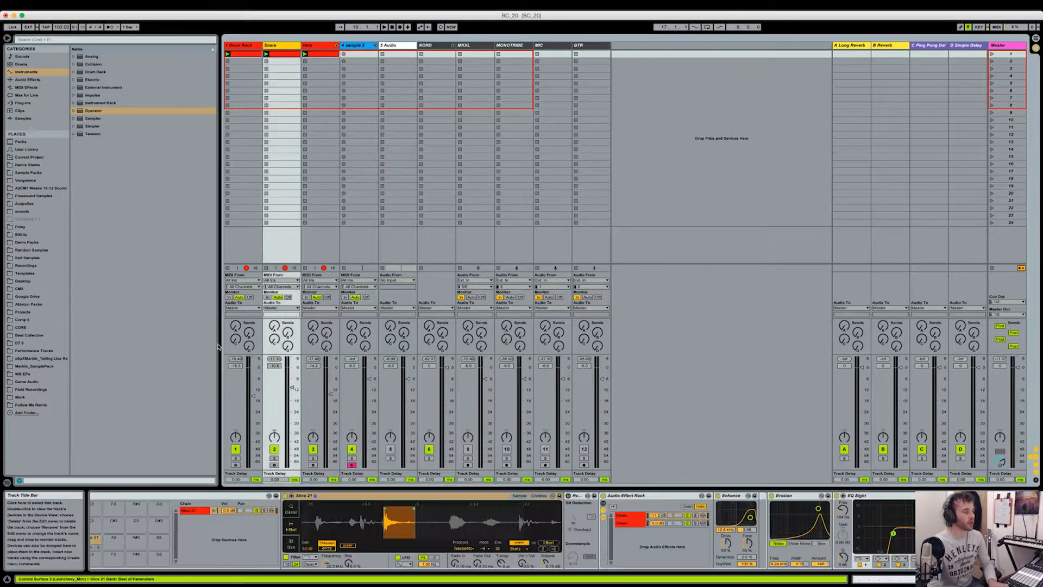
pyautogui.click(361, 46)
pyautogui.click(99, 521)
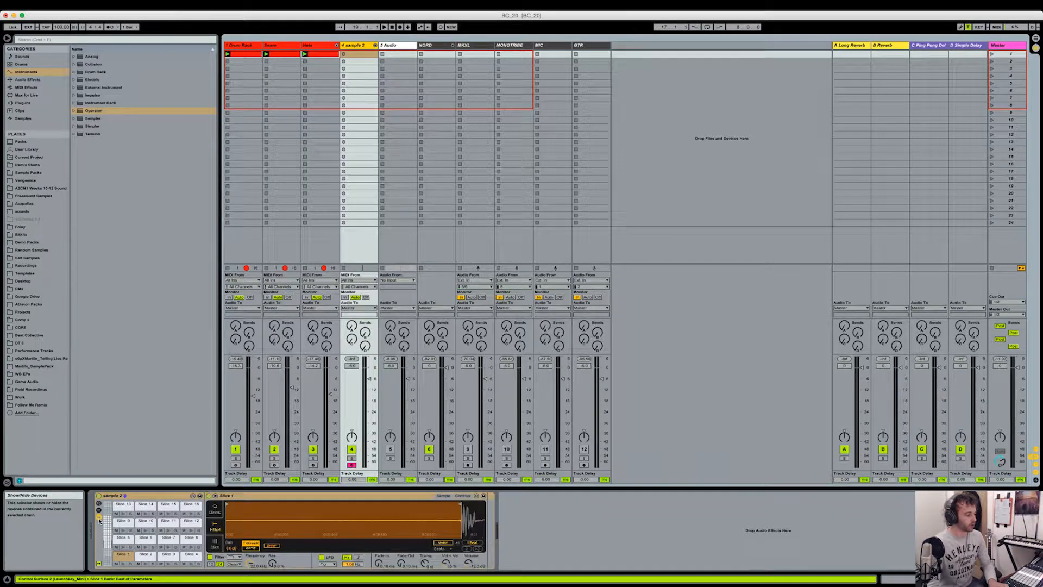
pyautogui.click(99, 514)
pyautogui.click(227, 540)
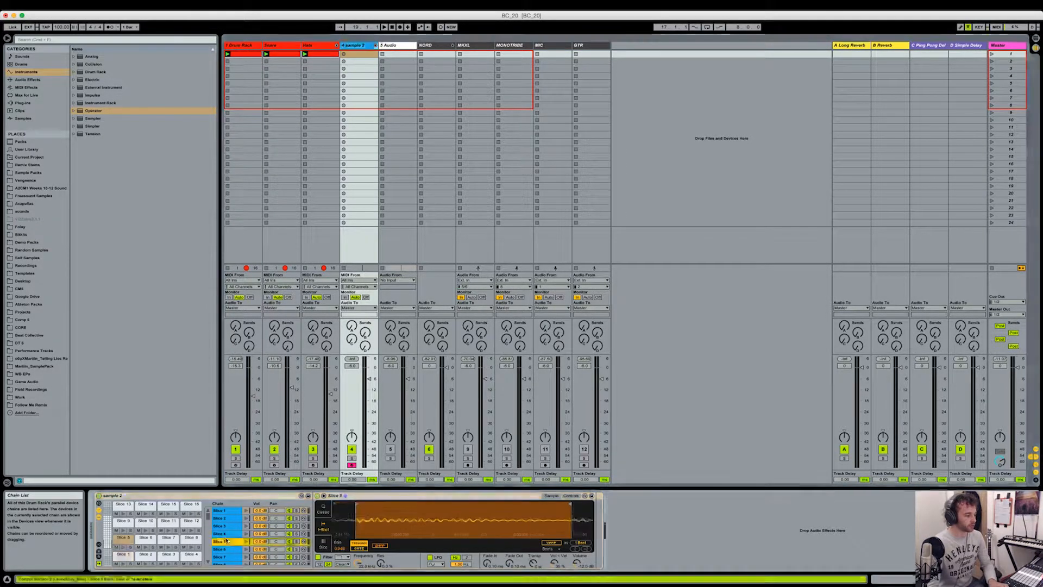
pyautogui.rightClick(227, 543)
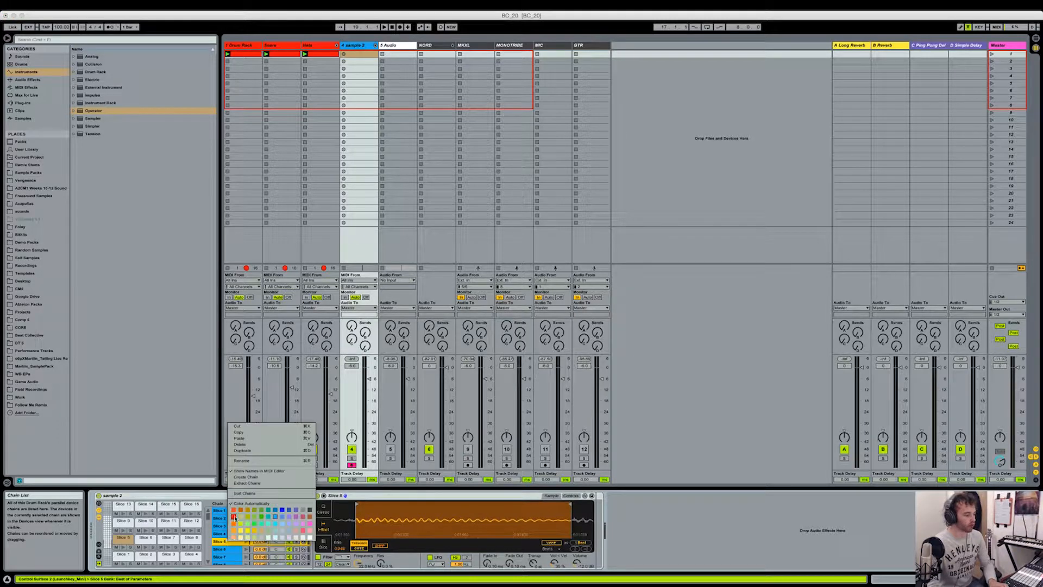
pyautogui.click(232, 500)
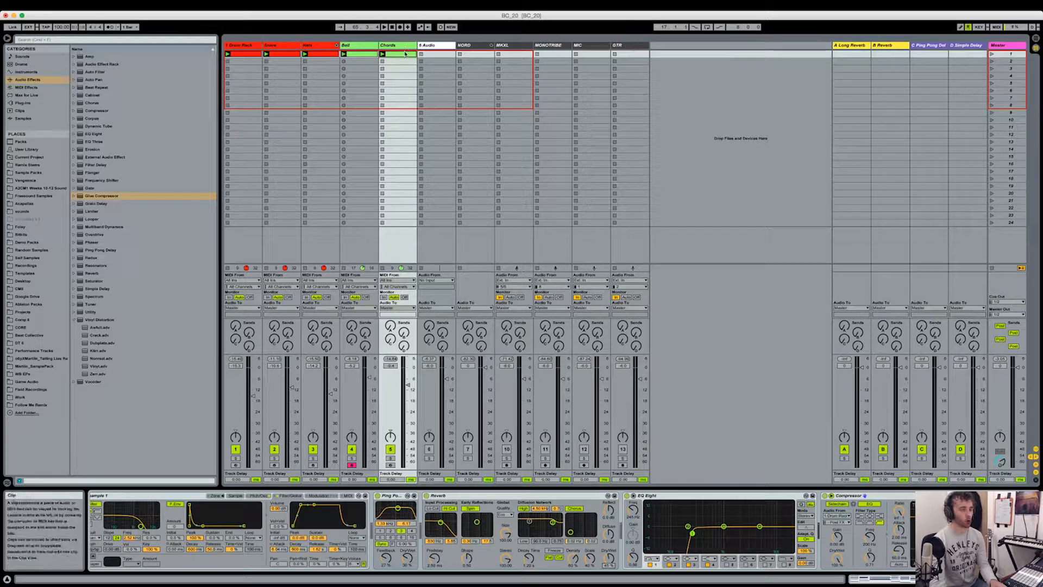
# - Examine the pitch, sample and filter settings of the Bell track's sample 1 Sampler
pyautogui.click(356, 48)
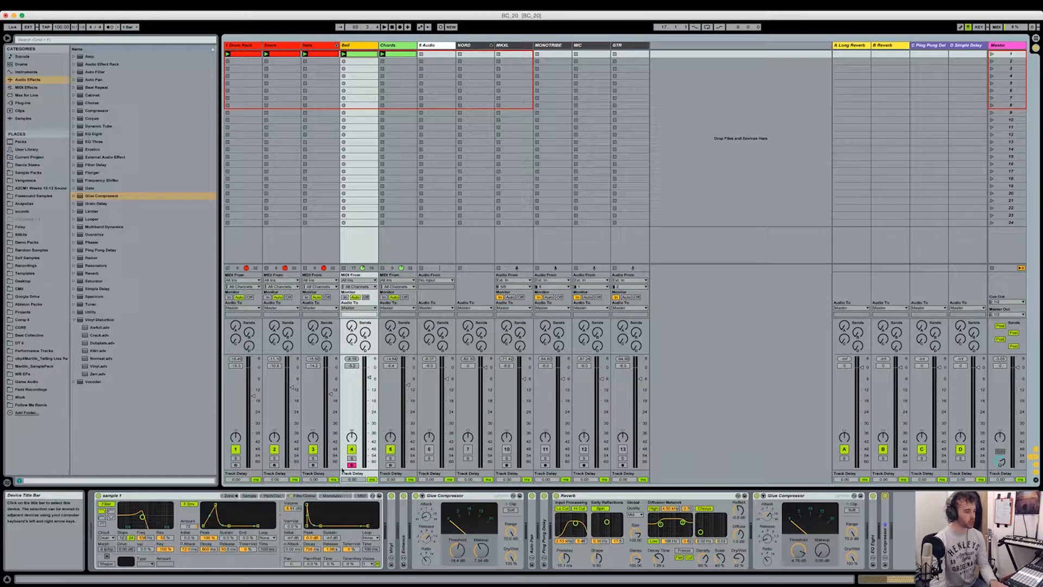
pyautogui.click(272, 495)
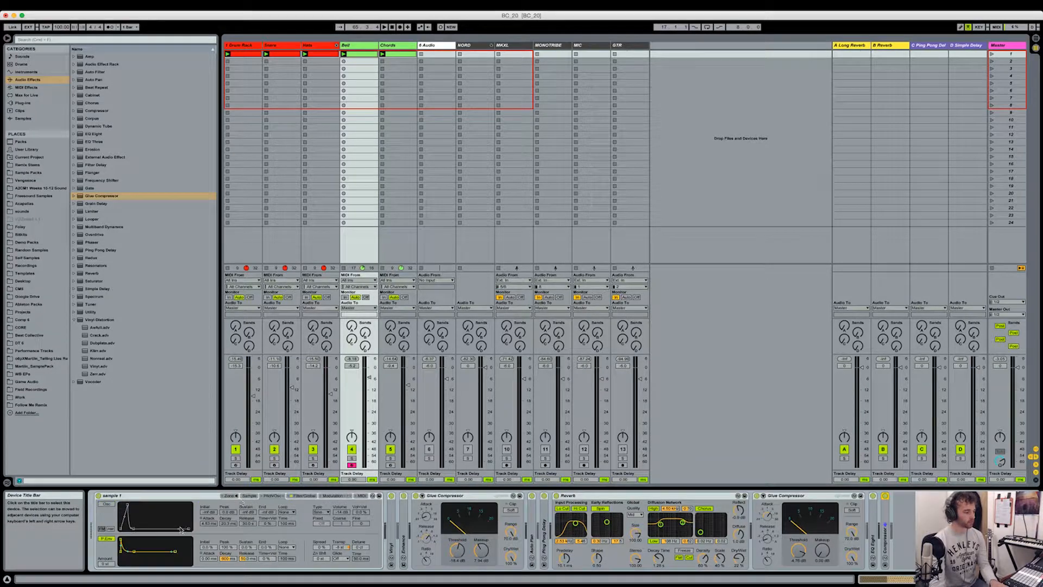
pyautogui.click(249, 495)
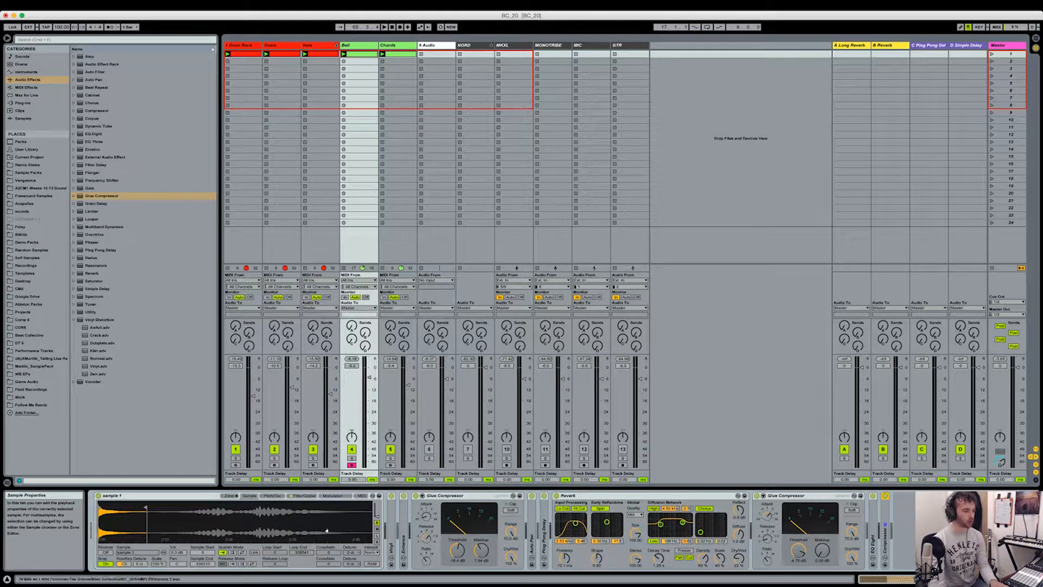
pyautogui.click(304, 495)
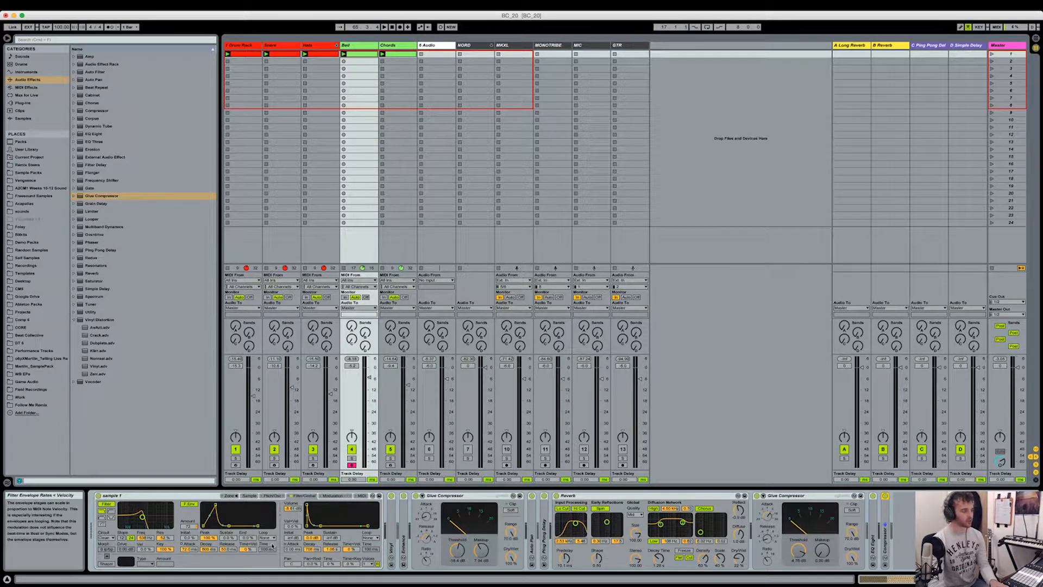
# - Examine the Chords track's Sampler, including its sample region, and the effects that follow it
pyautogui.click(389, 45)
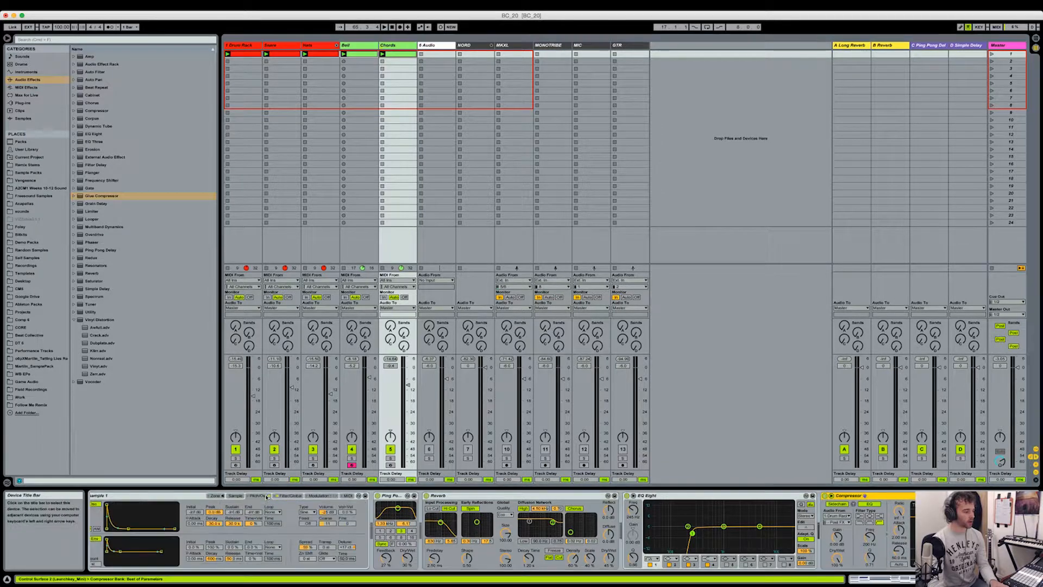
pyautogui.click(235, 495)
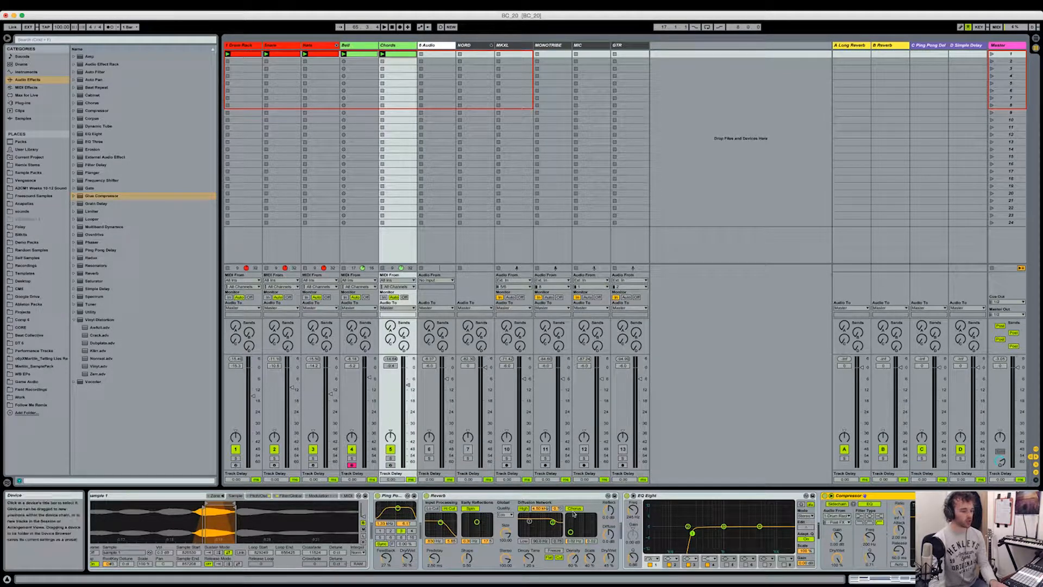
pyautogui.hscroll(-2, 773, 525)
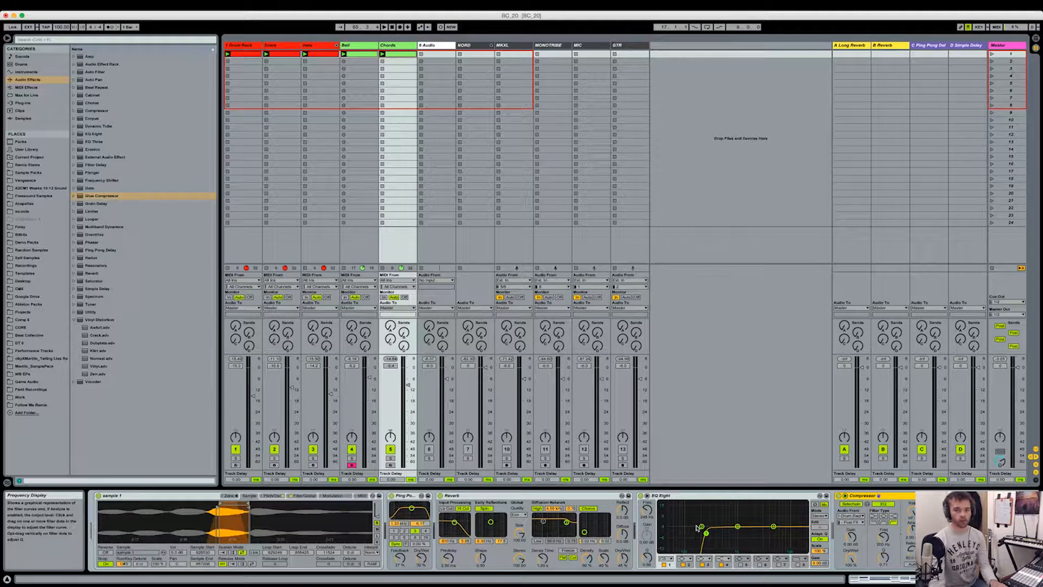
# - Play back the clip loop and inspect the Piano track's effect chain
pyautogui.press('space')
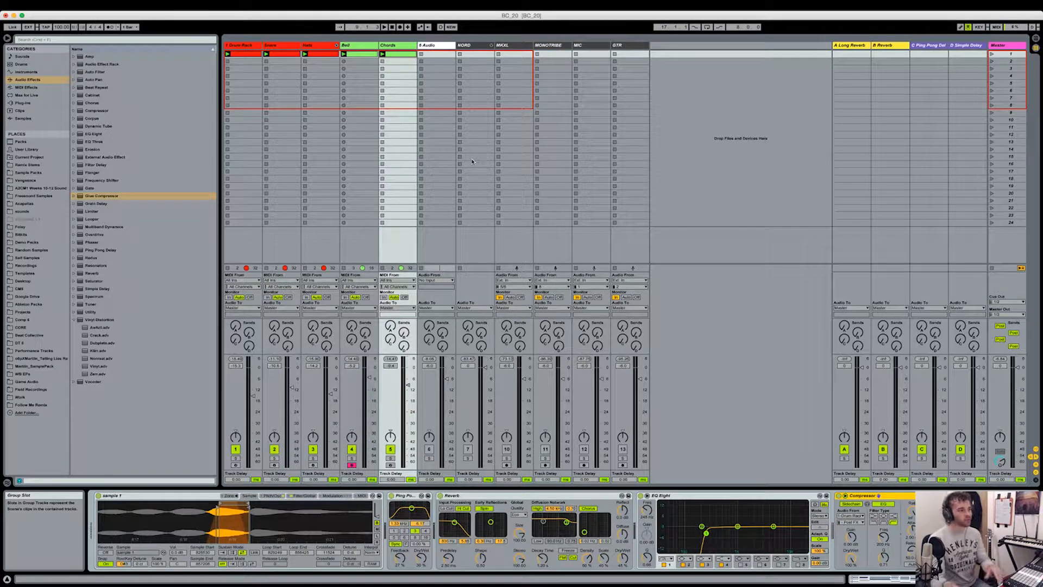
pyautogui.click(447, 143)
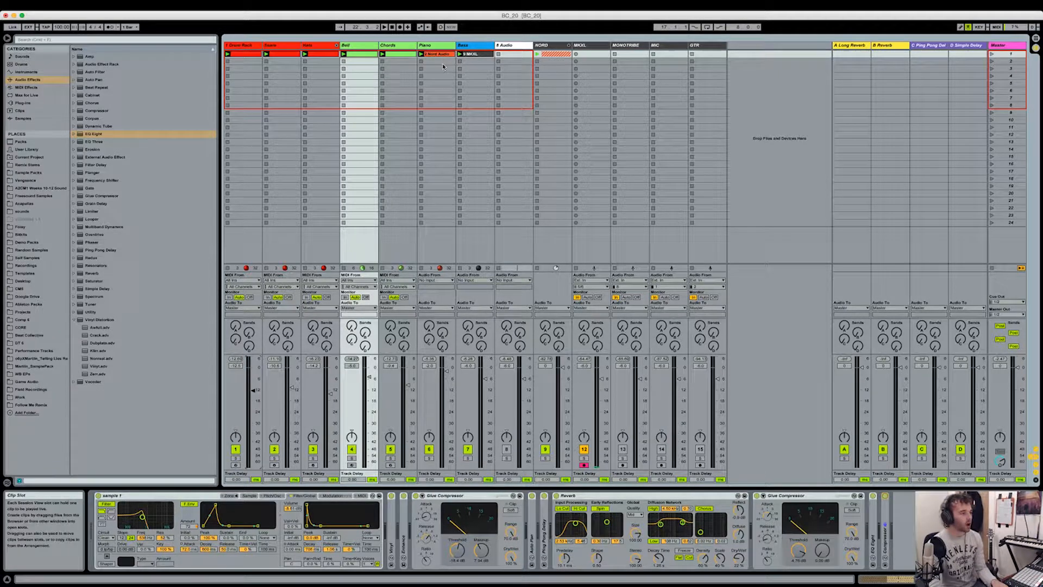
pyautogui.press('space')
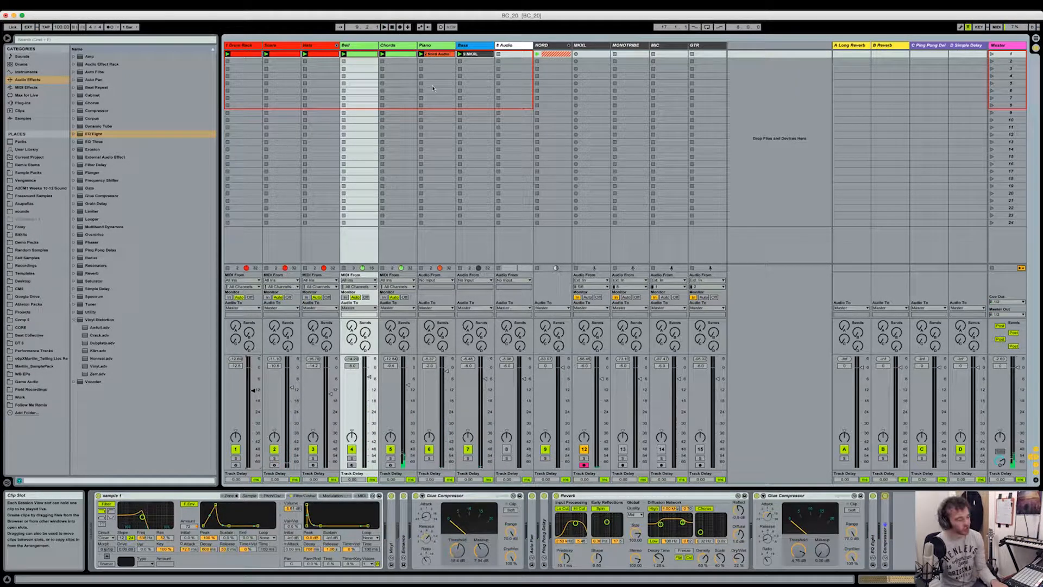
pyautogui.click(433, 86)
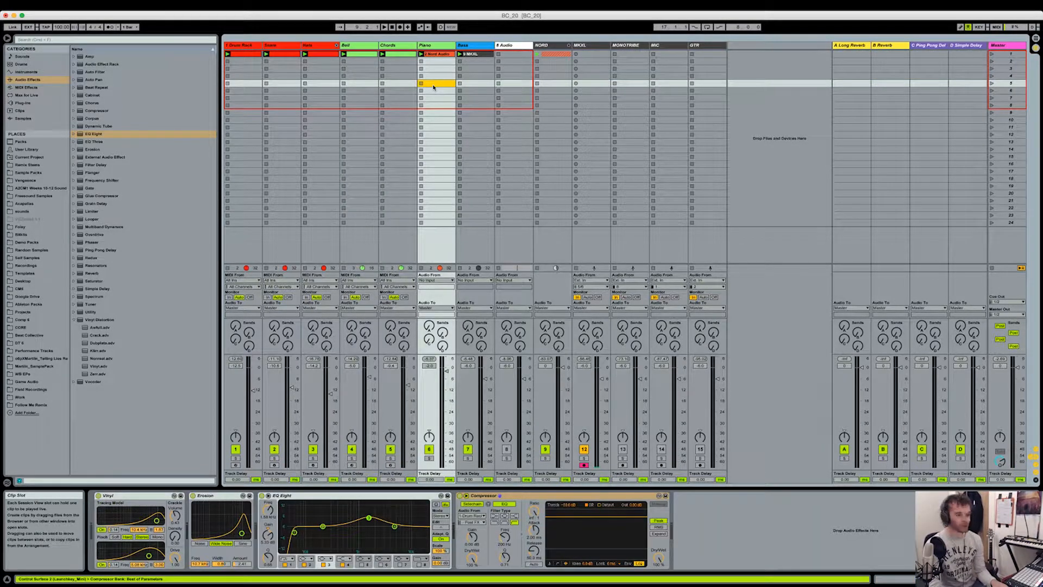
pyautogui.click(435, 77)
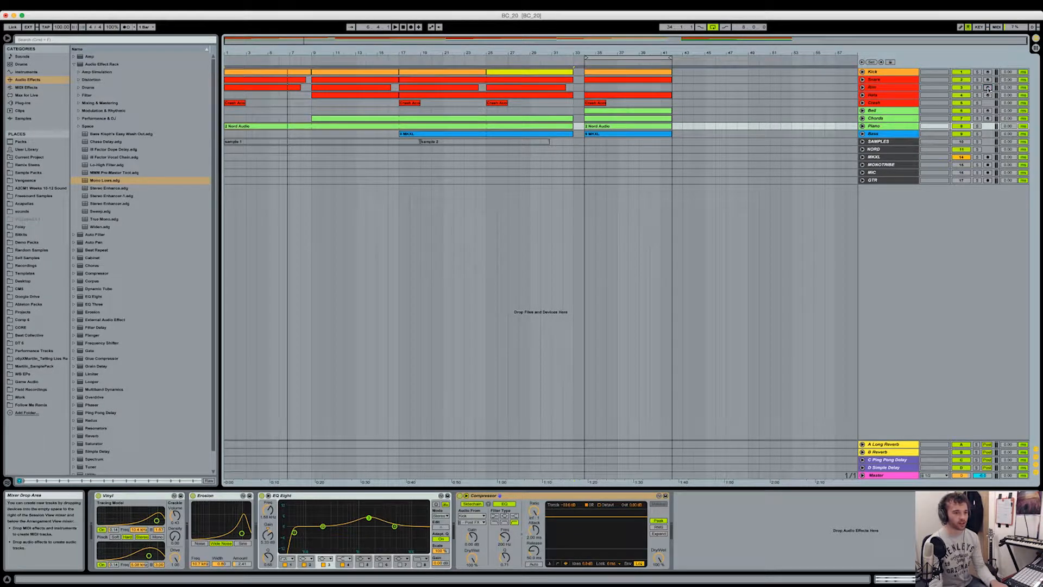
# - Examine the Crash and Bell tracks and play back the arrangement from bar 17
pyautogui.click(235, 103)
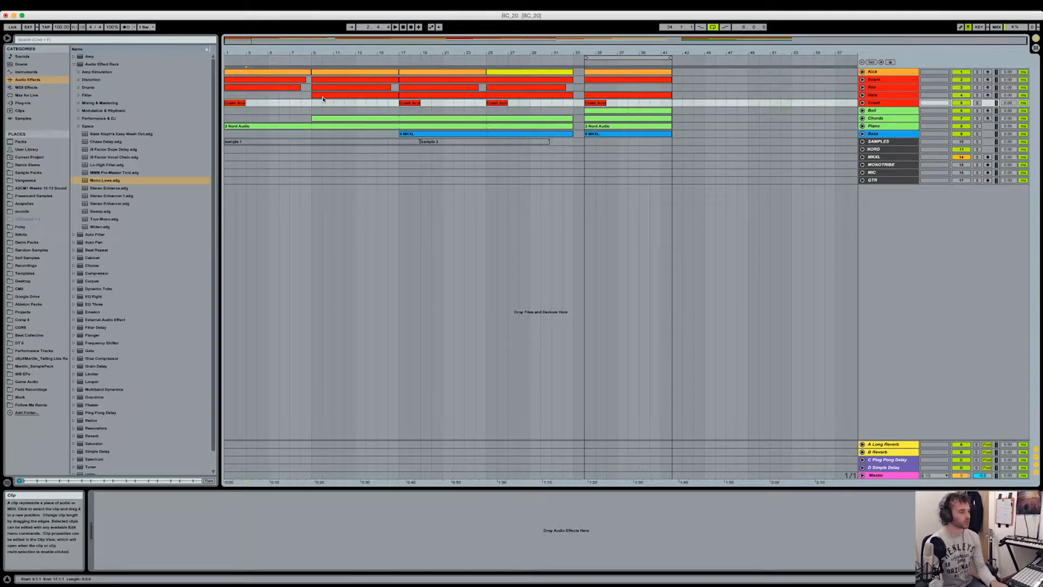
pyautogui.click(388, 106)
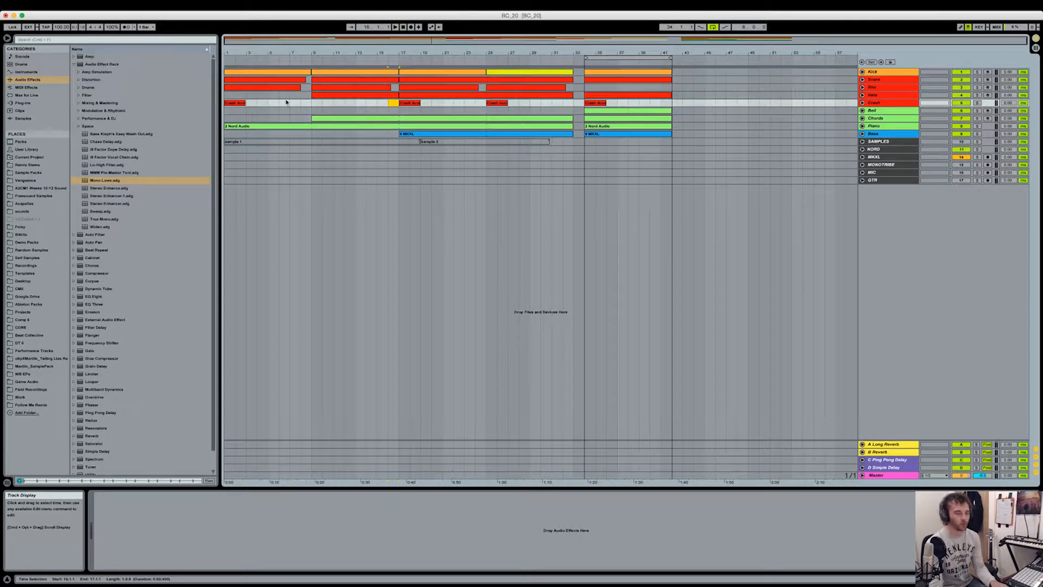
pyautogui.click(399, 111)
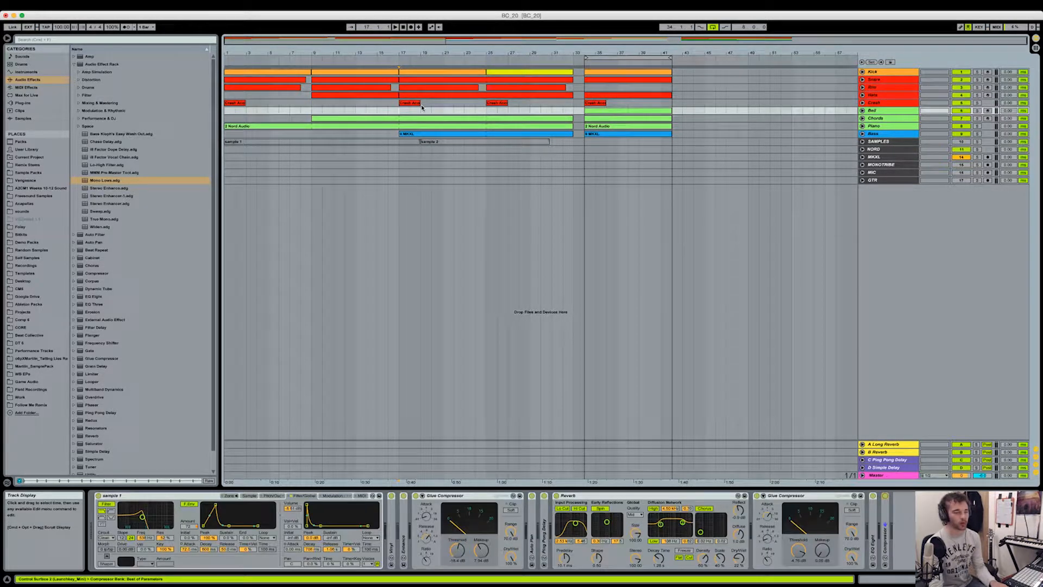
pyautogui.press('space')
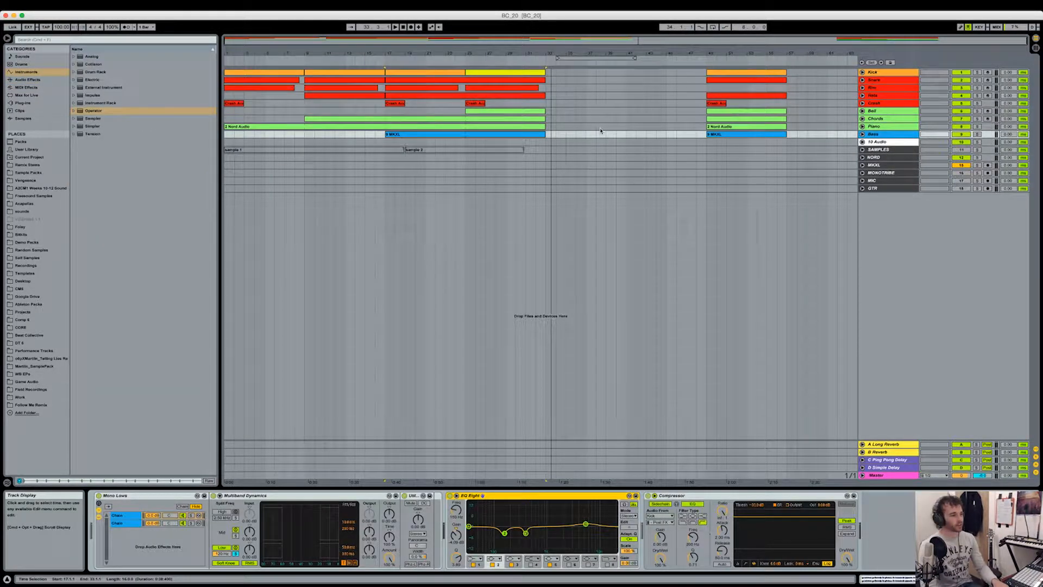
pyautogui.click(387, 158)
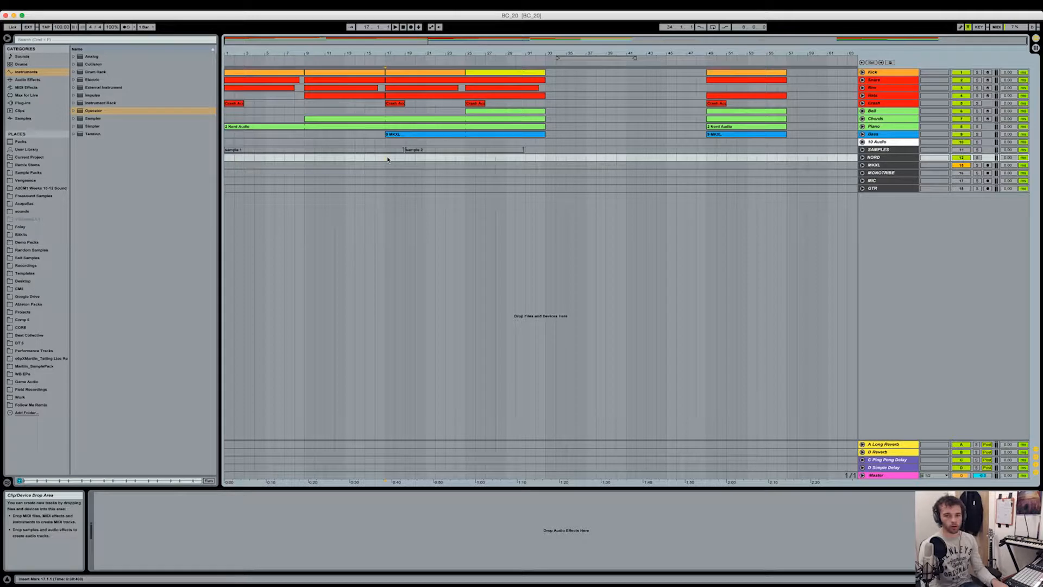
pyautogui.click(291, 127)
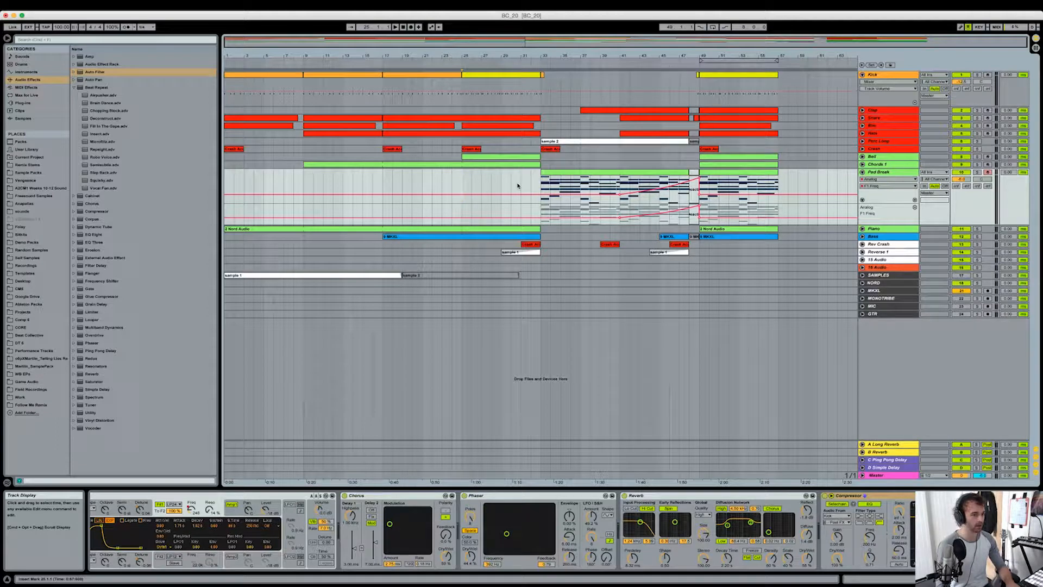
# - Mark the Pad Break clip from bar 33 to 48 and unfold the Perc Loop track's sample 2 clip
pyautogui.click(546, 186)
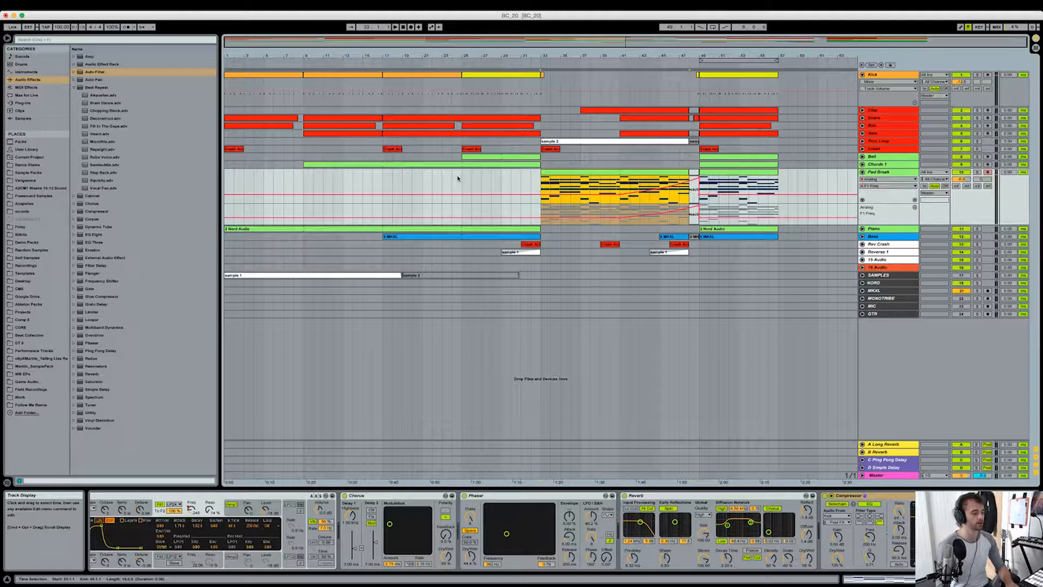
pyautogui.moveTo(541, 184); pyautogui.dragTo(692, 183)
pyautogui.click(614, 142)
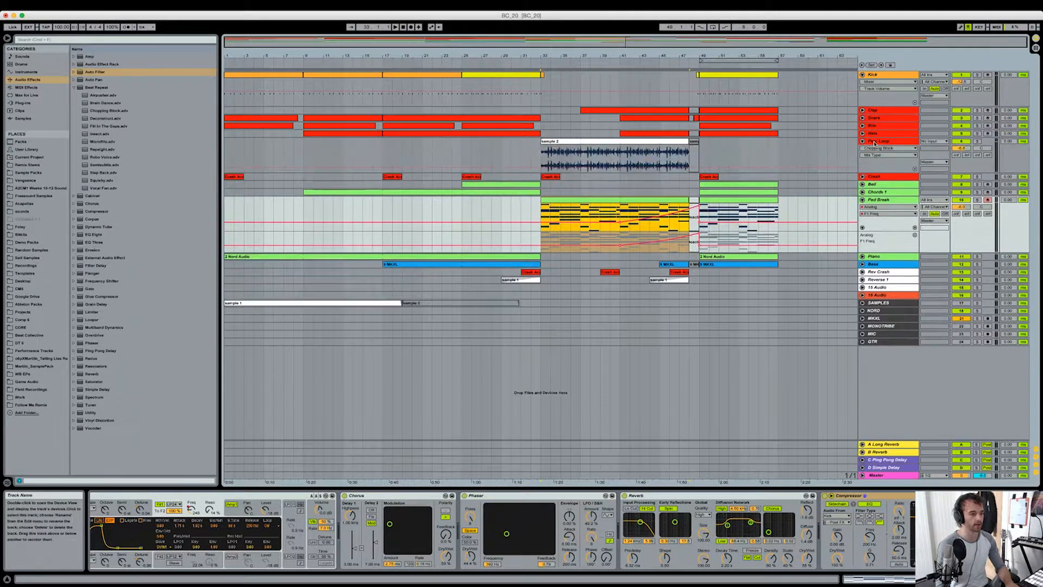
pyautogui.click(612, 156)
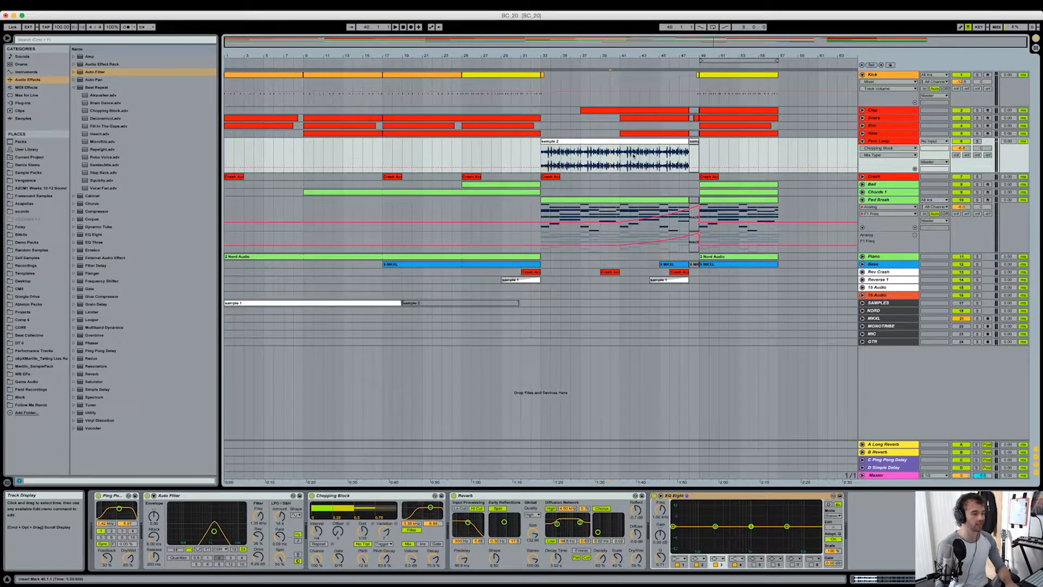
# - Examine the Perc Loop track's Ping Pong Delay, Auto Filter with its LFO settings, and Chopping Block devices
pyautogui.click(114, 495)
pyautogui.click(171, 495)
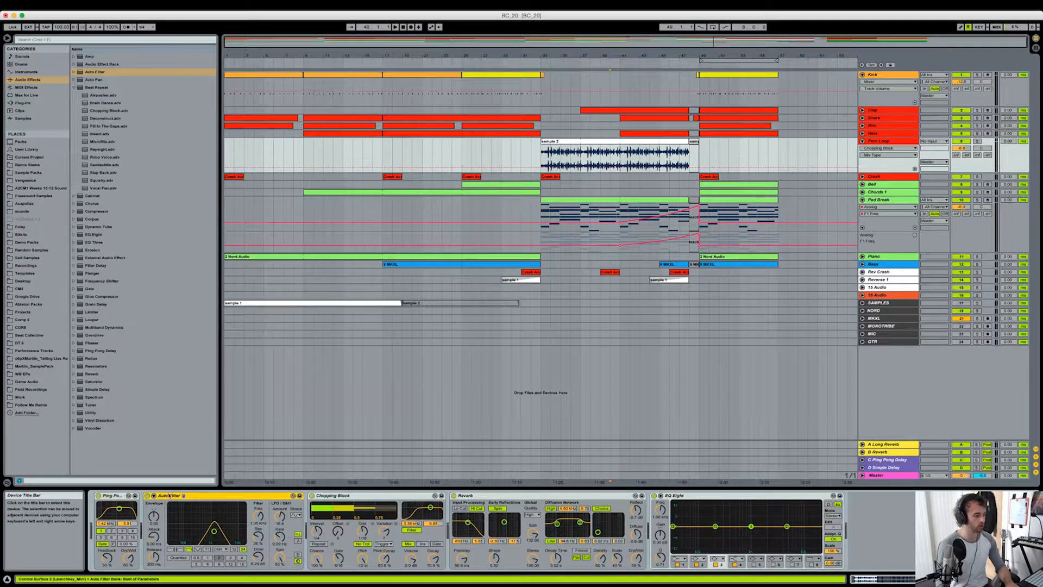
pyautogui.click(282, 556)
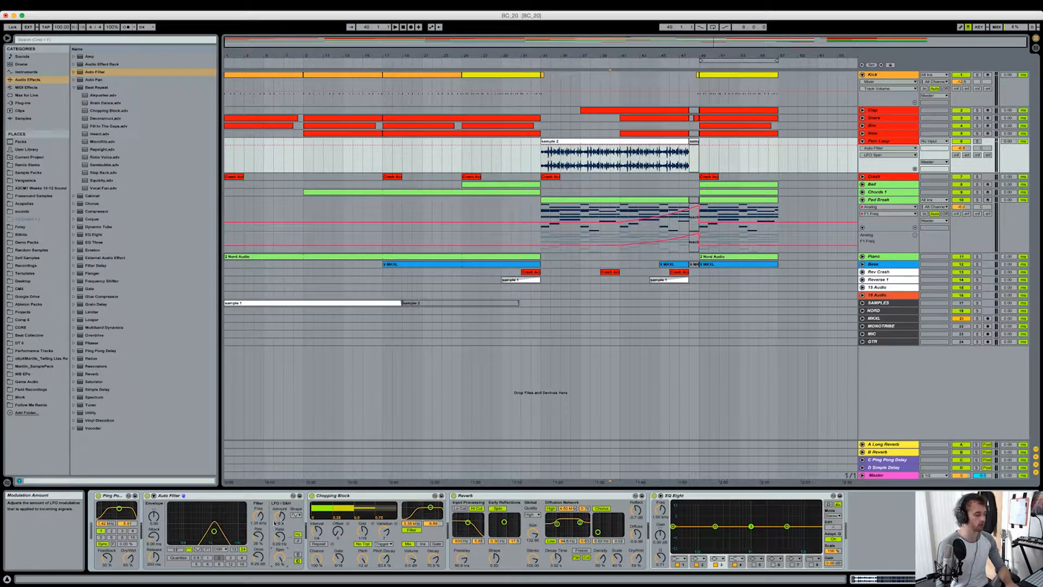
pyautogui.click(349, 497)
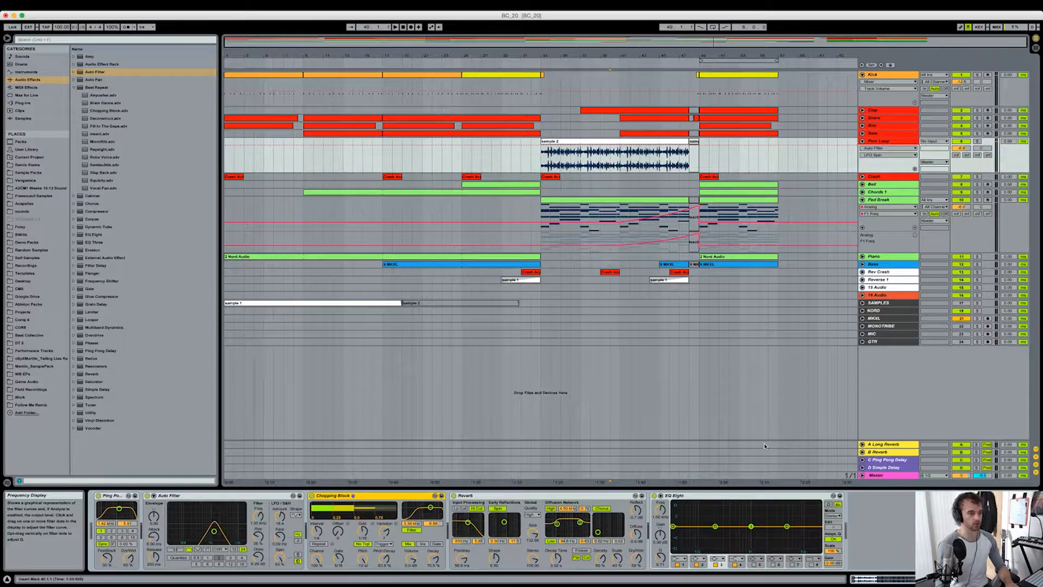
# - Unfold the Reverse 1 track, inspect its sample 1 clips and effects, and play back from bar 31
pyautogui.click(531, 205)
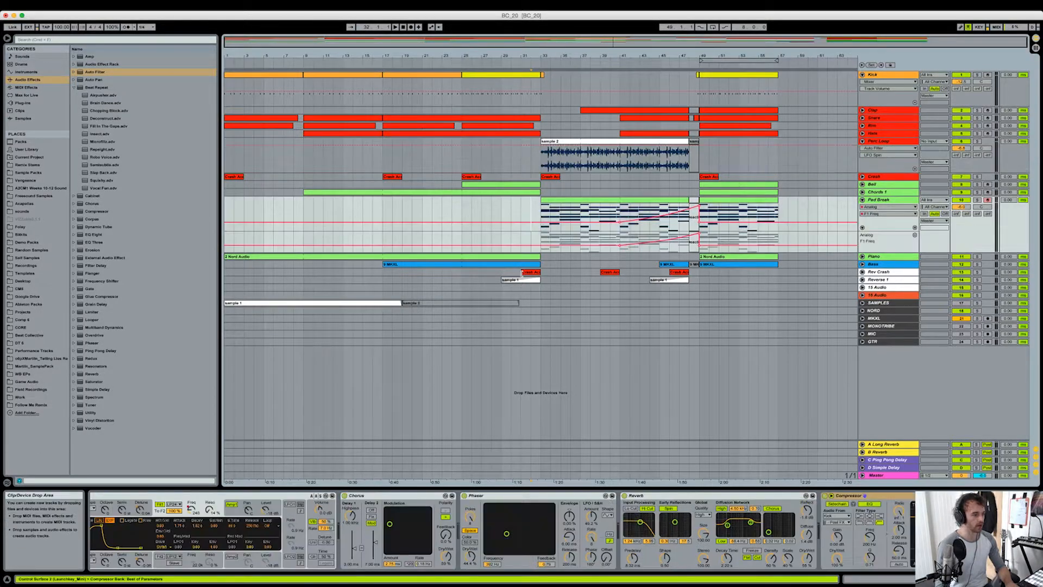
pyautogui.click(862, 279)
pyautogui.click(863, 264)
pyautogui.click(862, 265)
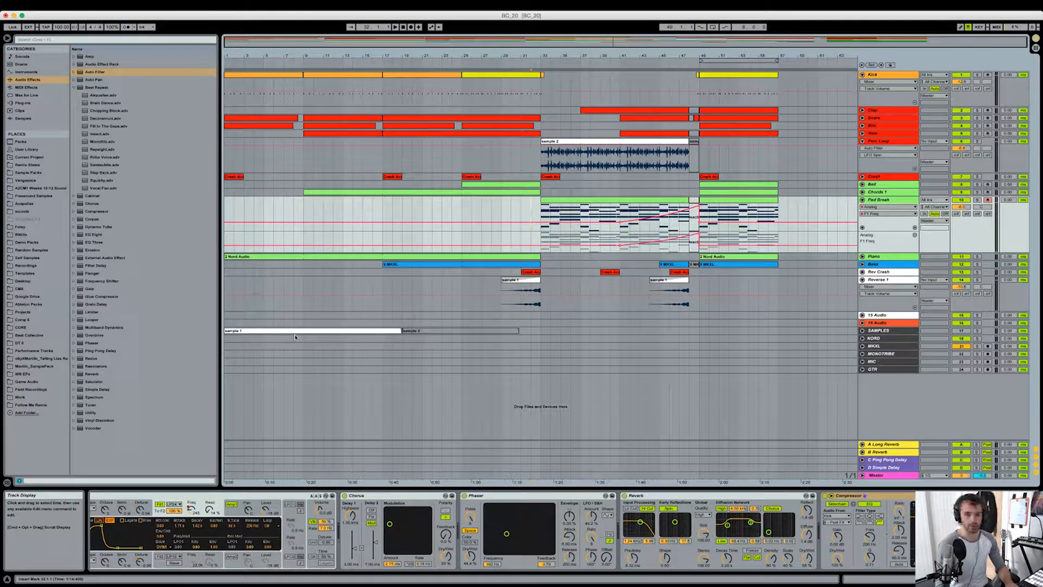
pyautogui.click(552, 300)
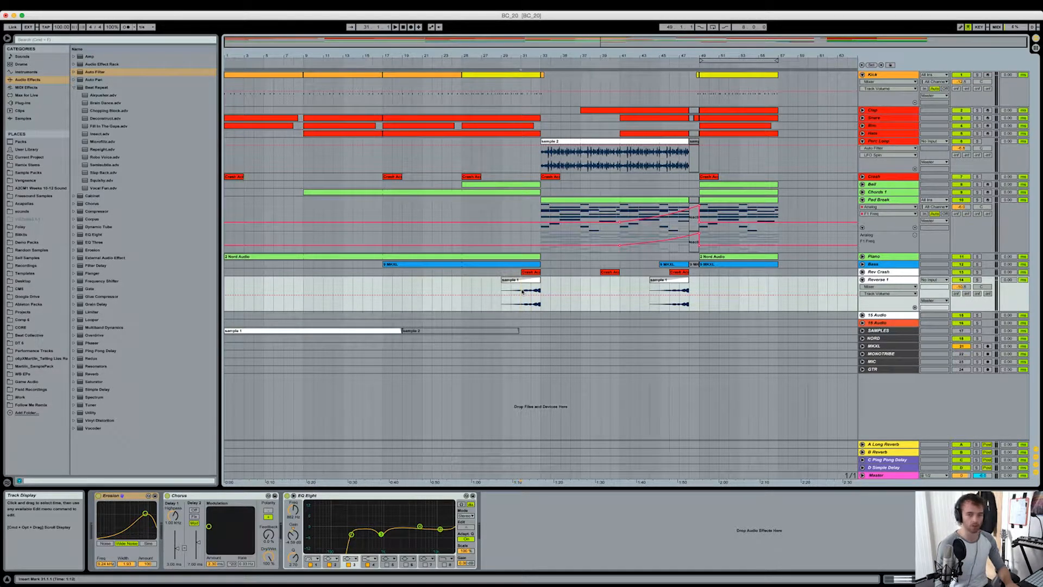
pyautogui.press('space')
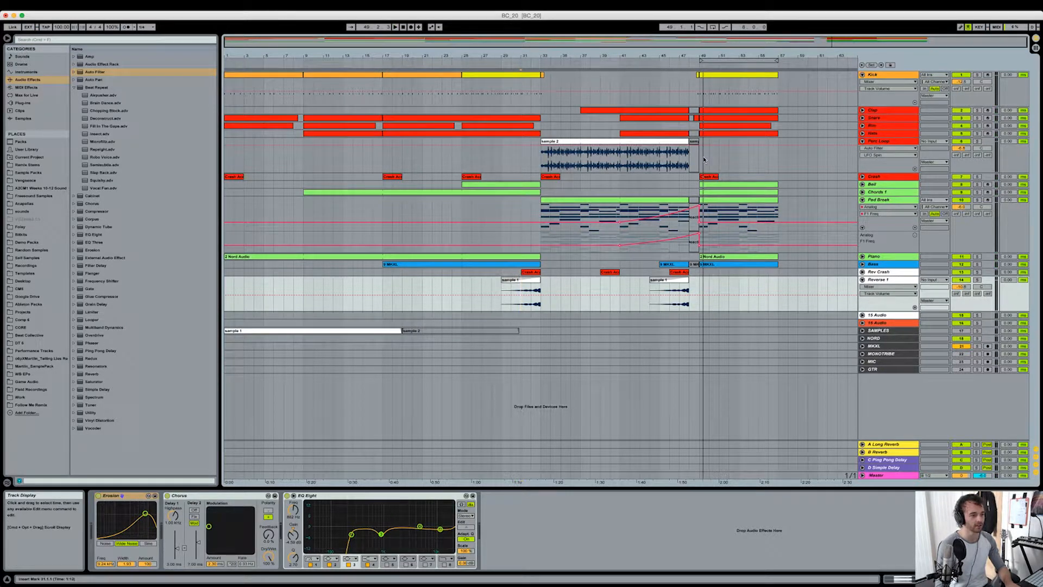
# - Mark the 16 bars from bar 49 to 65 on the Perc Loop track and unfold the hats track beside it
pyautogui.moveTo(701, 161); pyautogui.dragTo(820, 159)
pyautogui.moveTo(705, 162); pyautogui.dragTo(806, 162)
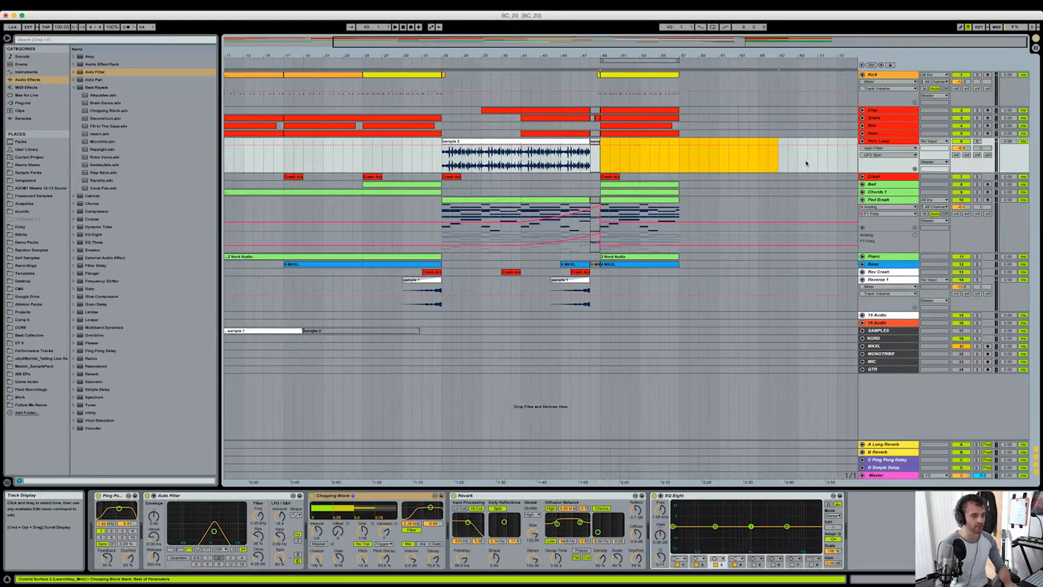
pyautogui.moveTo(763, 55); pyautogui.dragTo(767, 52)
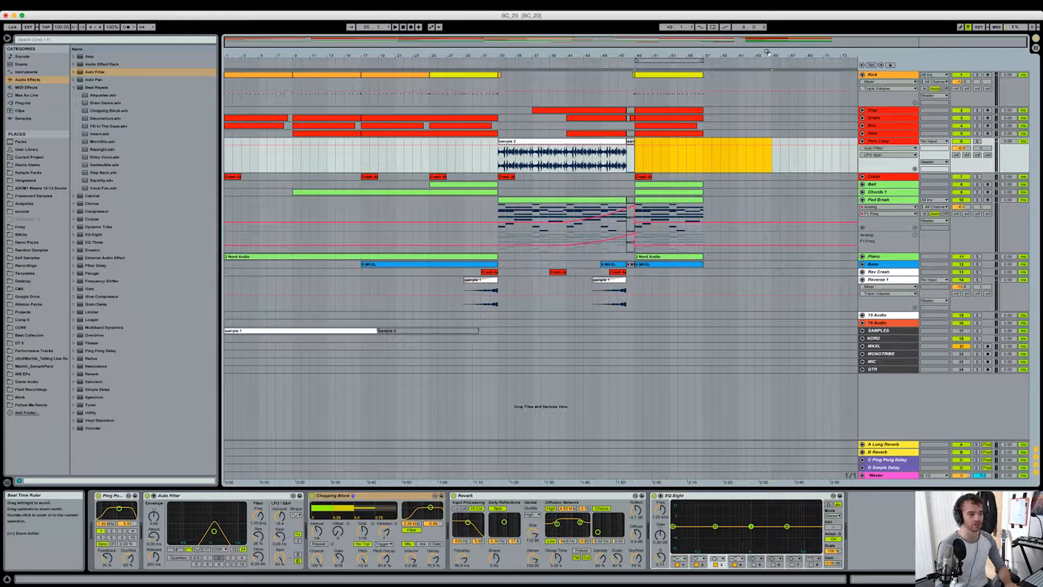
pyautogui.click(862, 133)
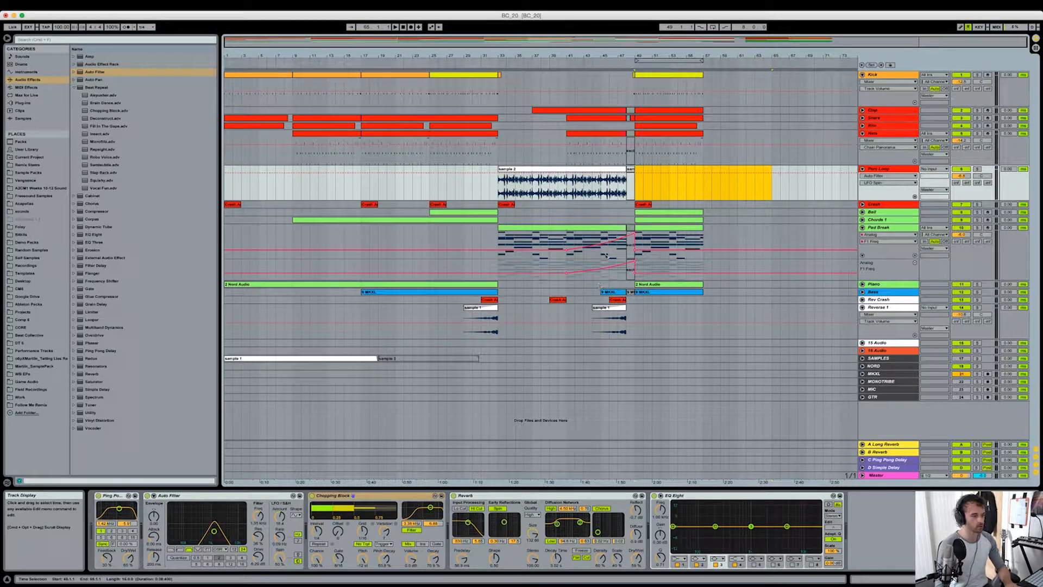
pyautogui.click(569, 219)
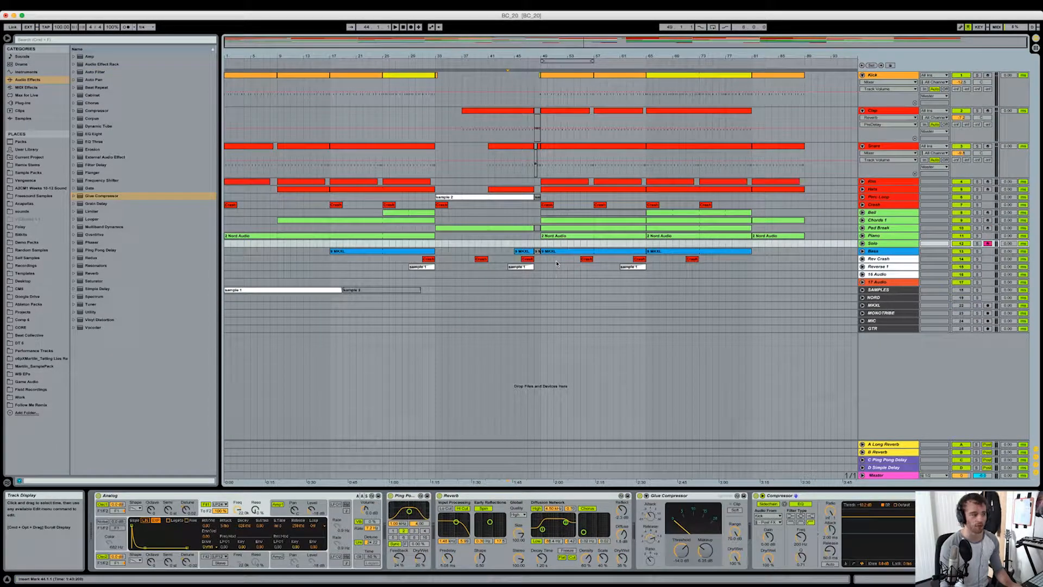
# - Mark bars 49 to 81 on the Solo track, play back from bar 44, and review the clips from bar 65
pyautogui.moveTo(488, 246); pyautogui.dragTo(760, 243)
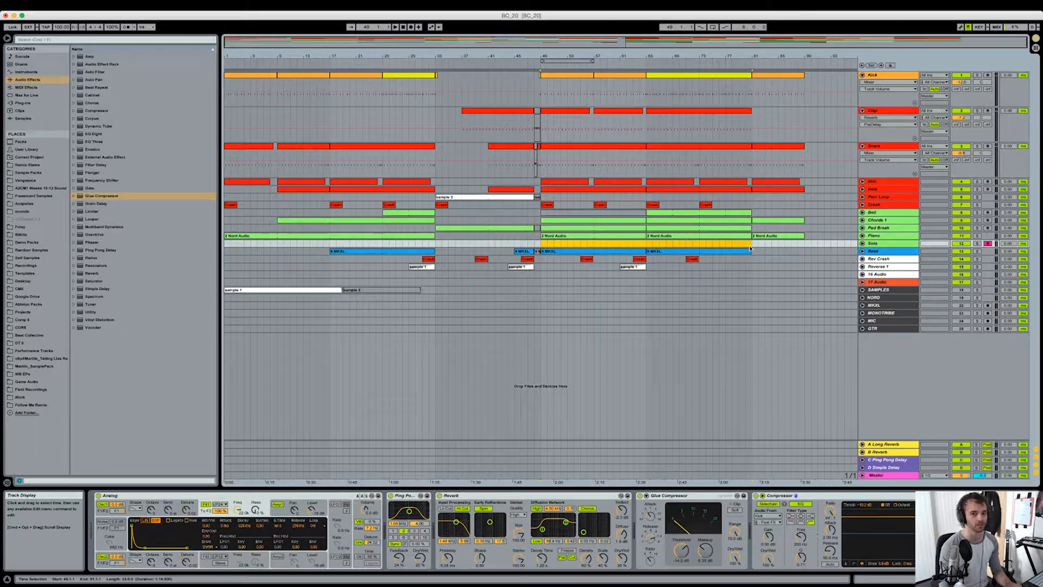
pyautogui.click(516, 243)
pyautogui.press('space')
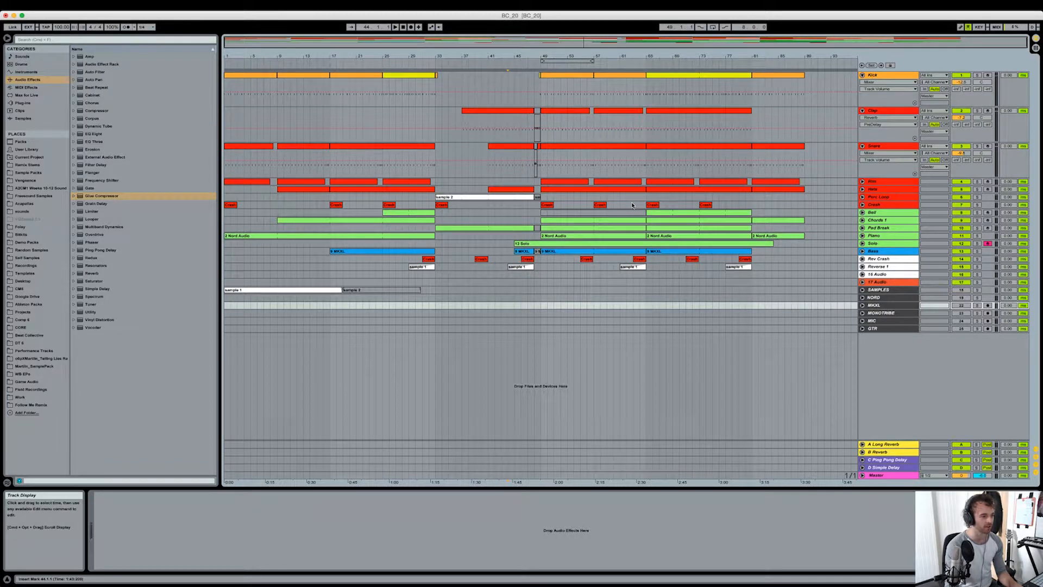
pyautogui.click(662, 231)
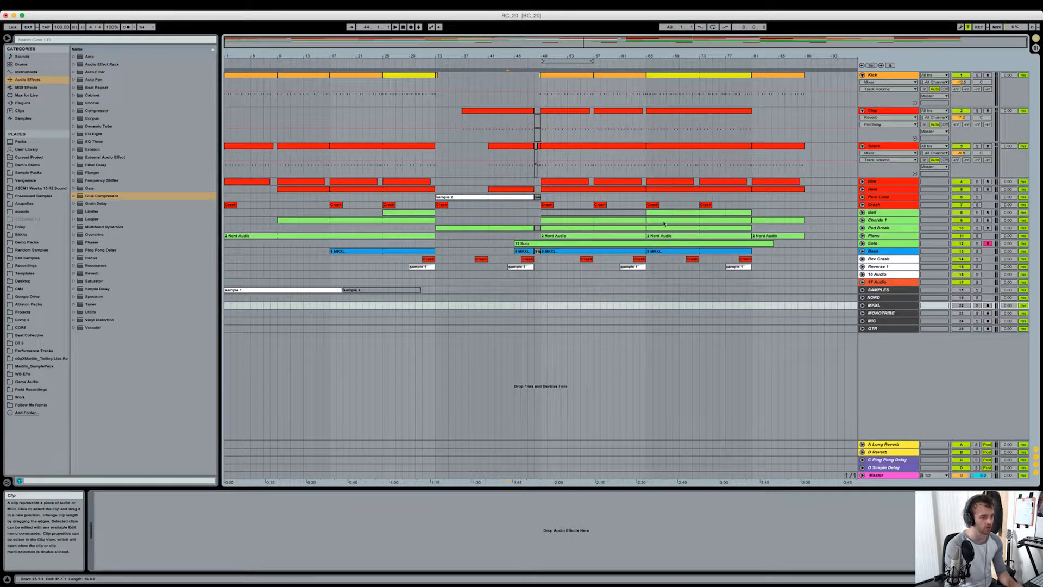
pyautogui.click(657, 235)
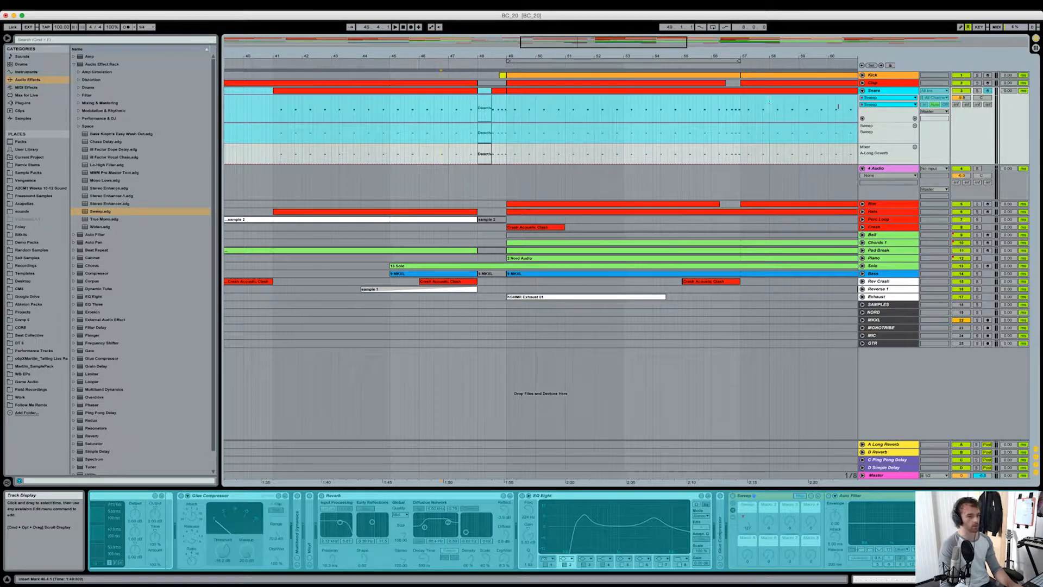
# - Check the freeze option of the Snare track and select the empty 4 Audio track beneath it
pyautogui.rightClick(890, 93)
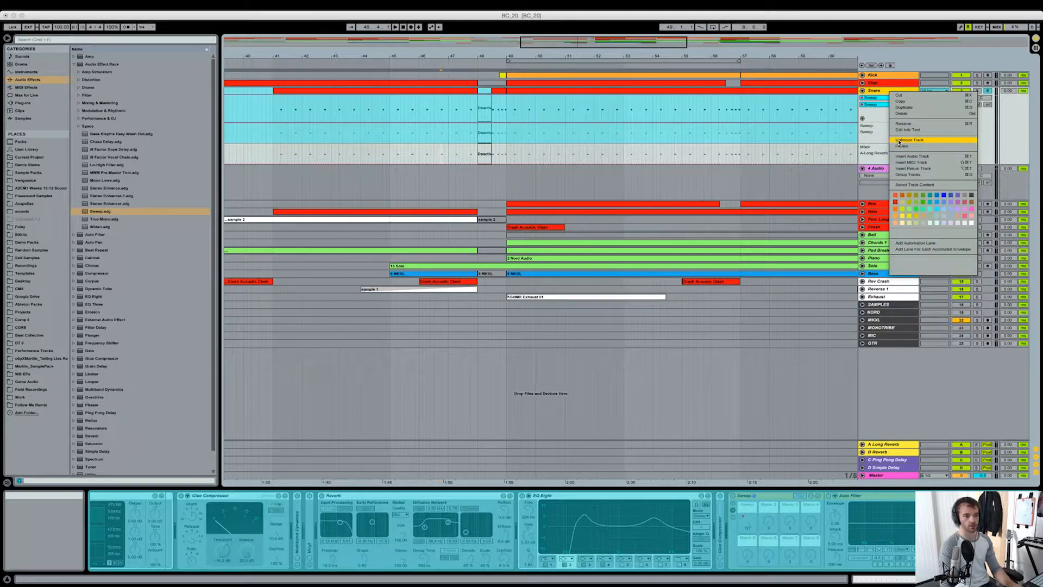
pyautogui.click(557, 152)
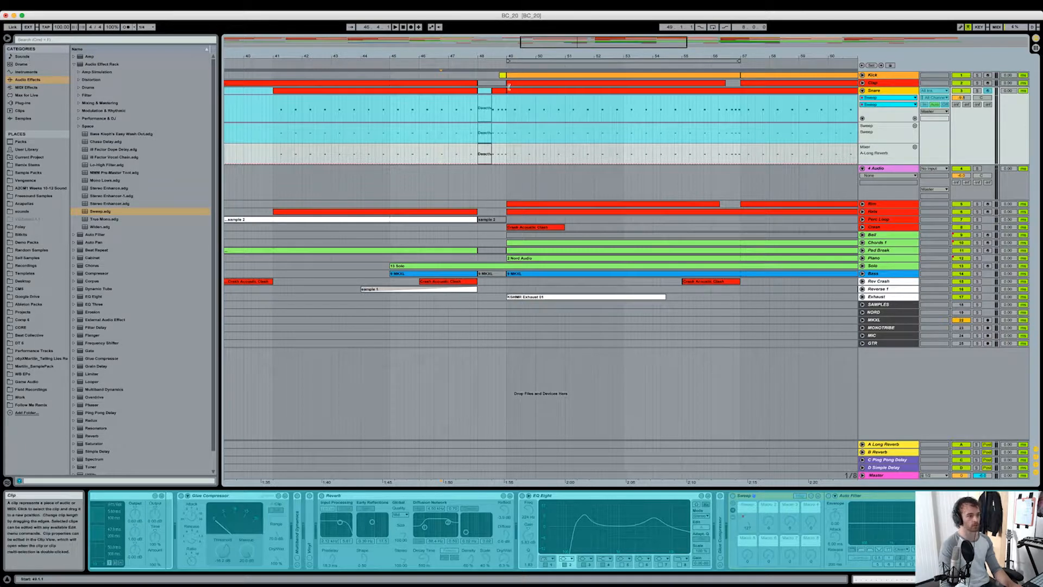
pyautogui.click(906, 172)
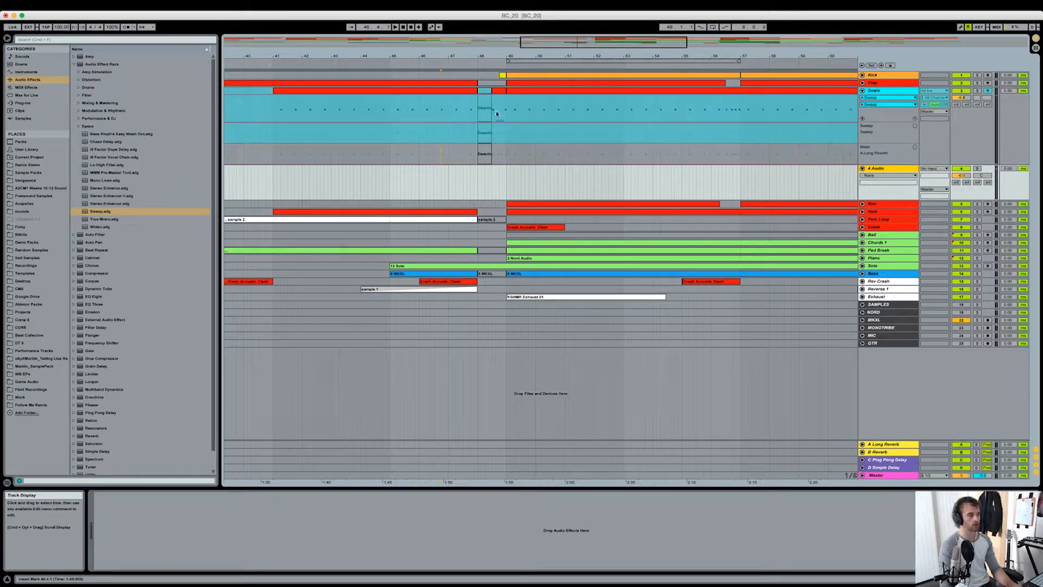
# - Copy the frozen Snare track's hit at 48.3 onto the 4 Audio track, and unfreeze the Snare track
pyautogui.click(494, 93)
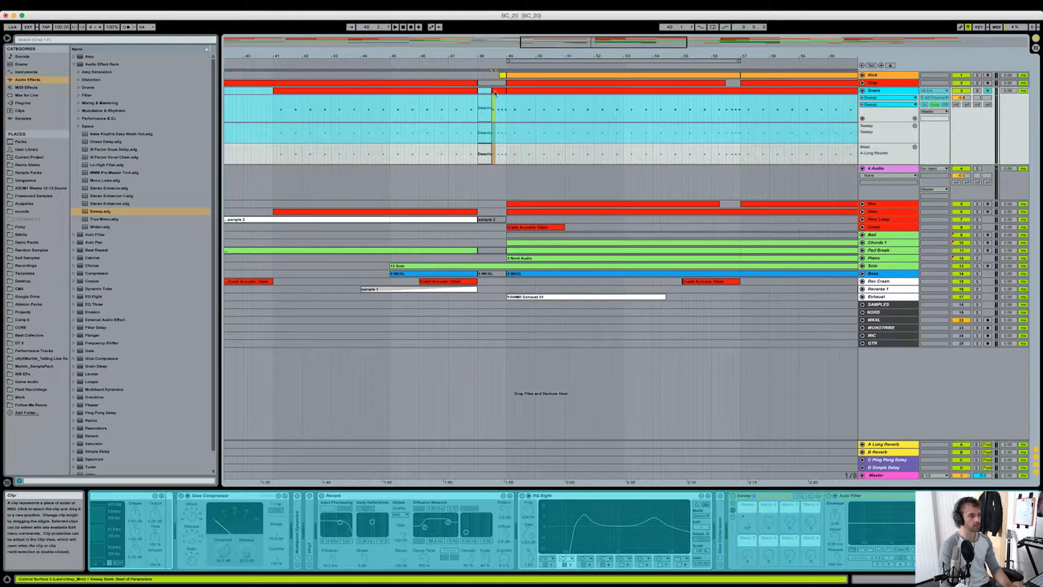
pyautogui.press('+')
pyautogui.press('+')
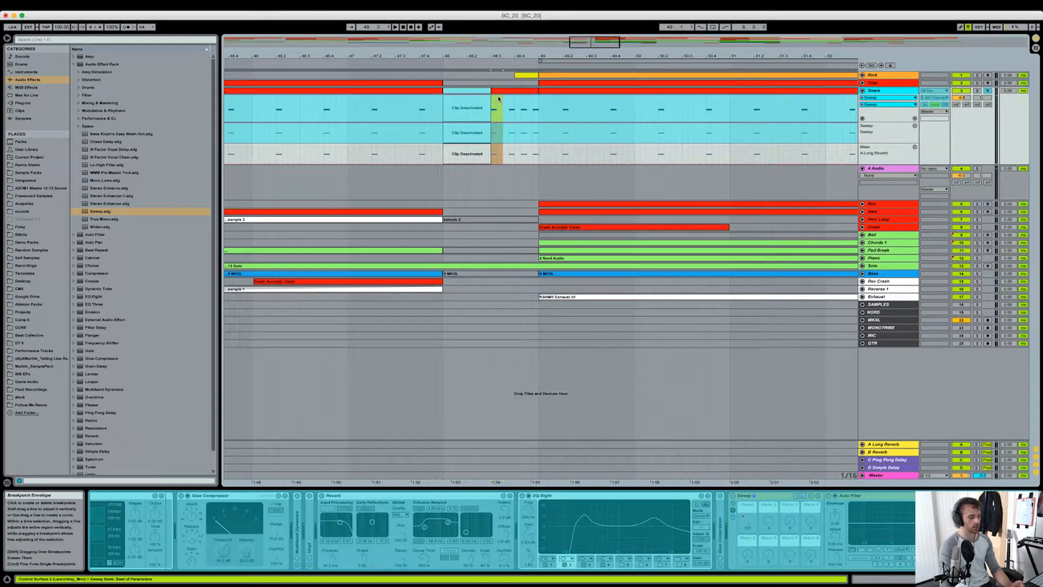
pyautogui.click(498, 106)
pyautogui.moveTo(498, 162); pyautogui.dragTo(499, 179)
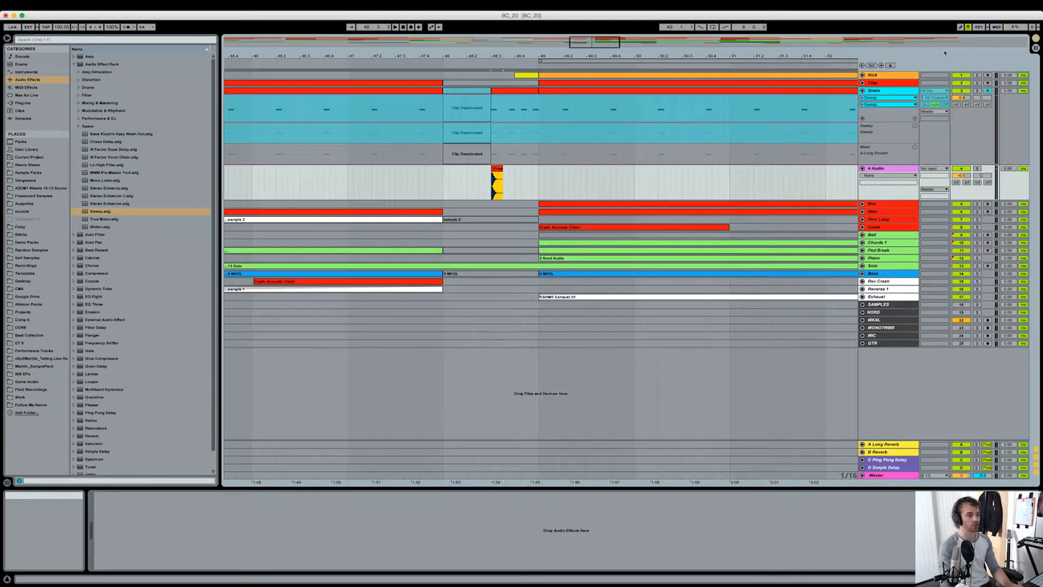
pyautogui.rightClick(888, 94)
pyautogui.click(913, 141)
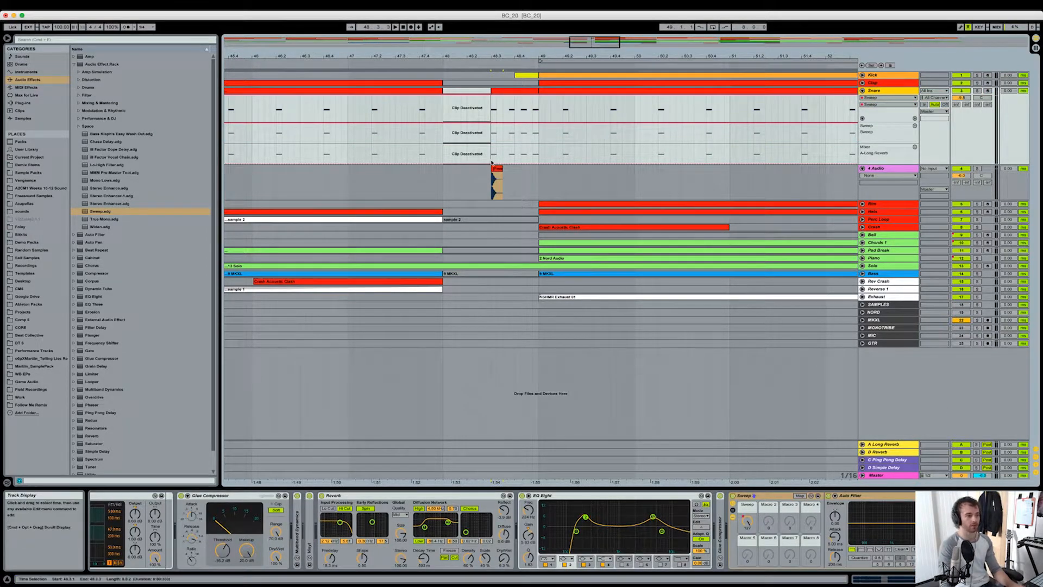
# - Crop the sample of the copied snare clip on the 4 Audio track and reverse it
pyautogui.doubleClick(496, 169)
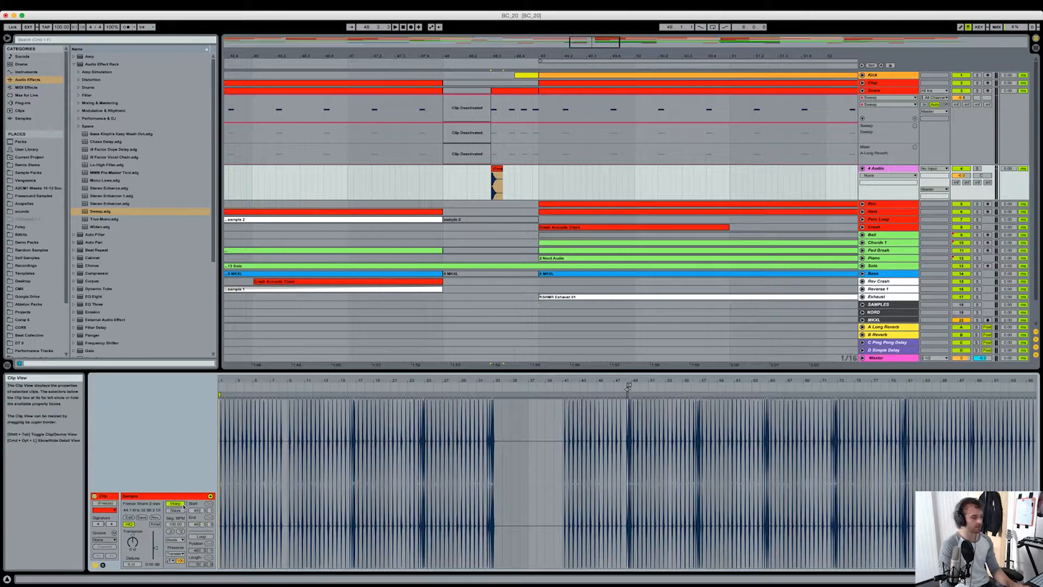
pyautogui.rightClick(467, 489)
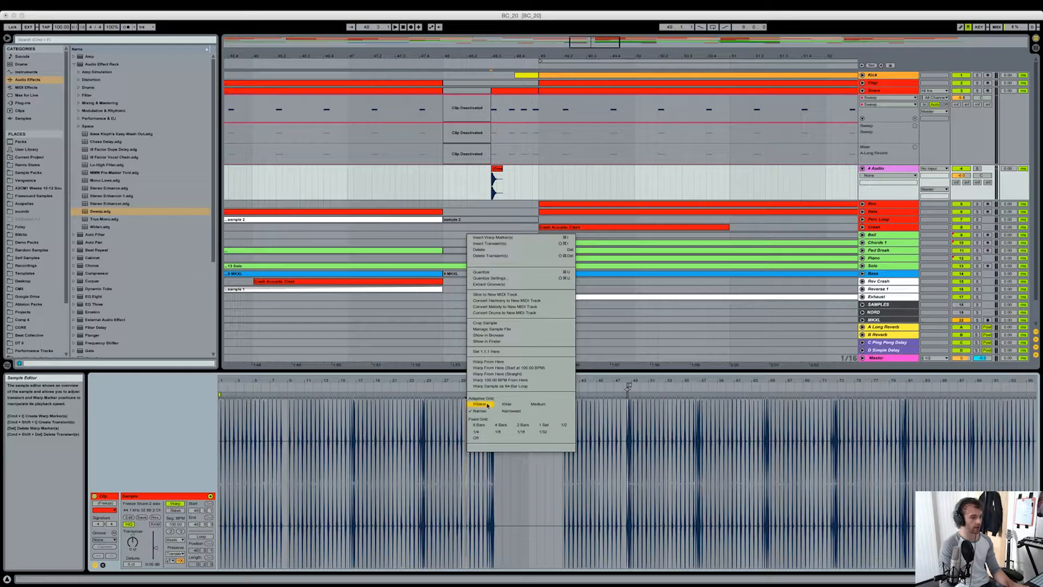
pyautogui.click(497, 323)
pyautogui.click(155, 518)
pyautogui.hotkey('shift', 'Tab')
# - Move the reversed snare clip to end exactly at 48.3 and lower the 4 Audio track's volume
pyautogui.moveTo(500, 169); pyautogui.dragTo(487, 169)
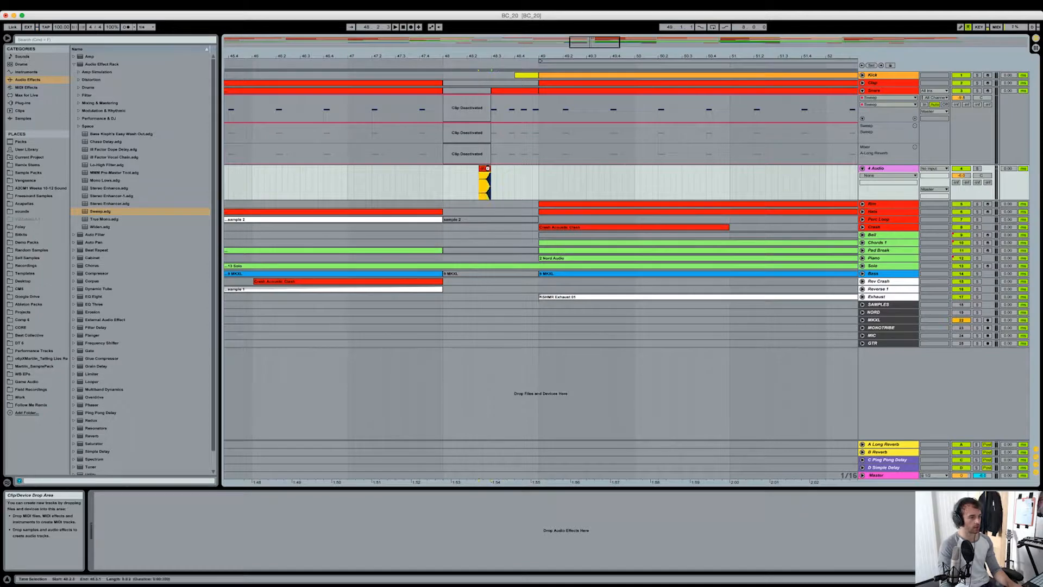
pyautogui.moveTo(961, 176); pyautogui.dragTo(961, 184)
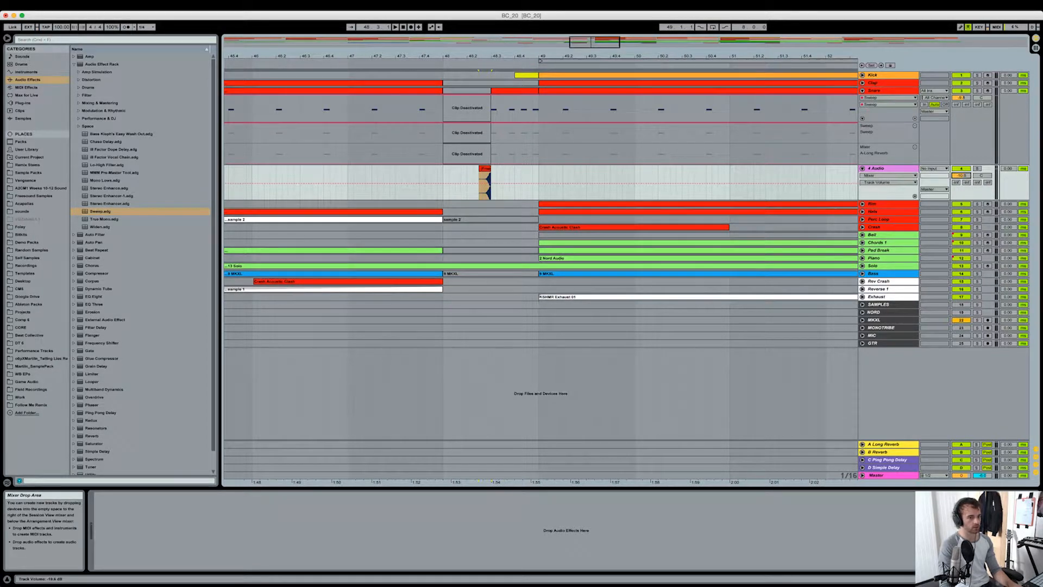
# - Rename the 4 Audio track as Reverse Snare and colour it red
pyautogui.press('super+r')
pyautogui.write('Rev')
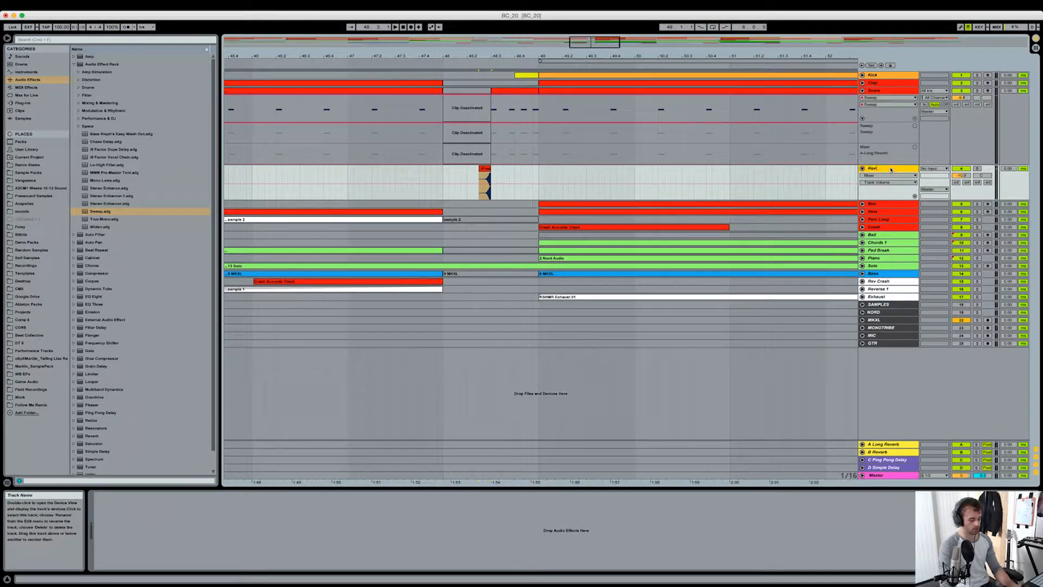
pyautogui.rightClick(891, 170)
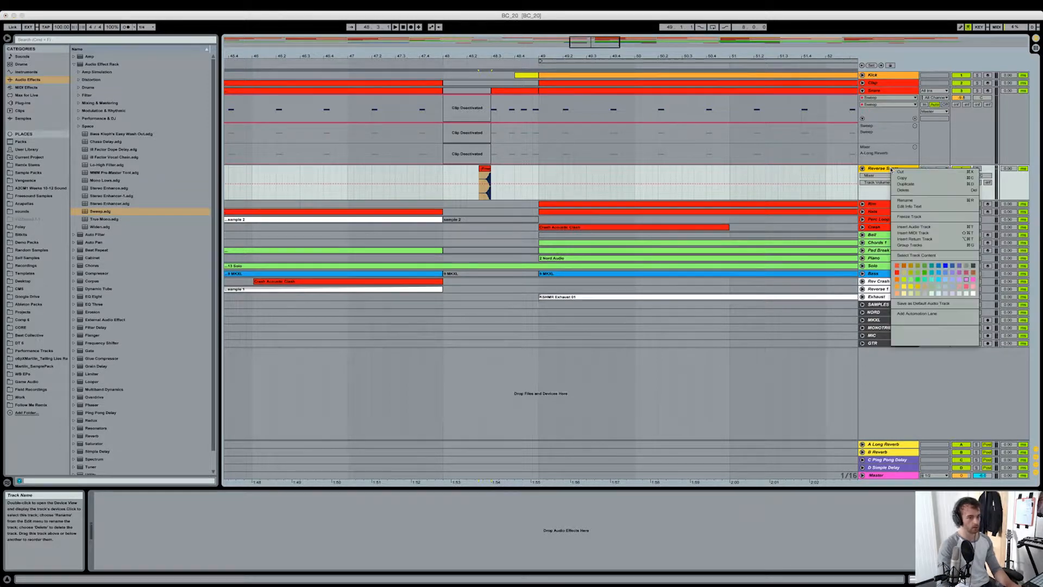
pyautogui.click(897, 272)
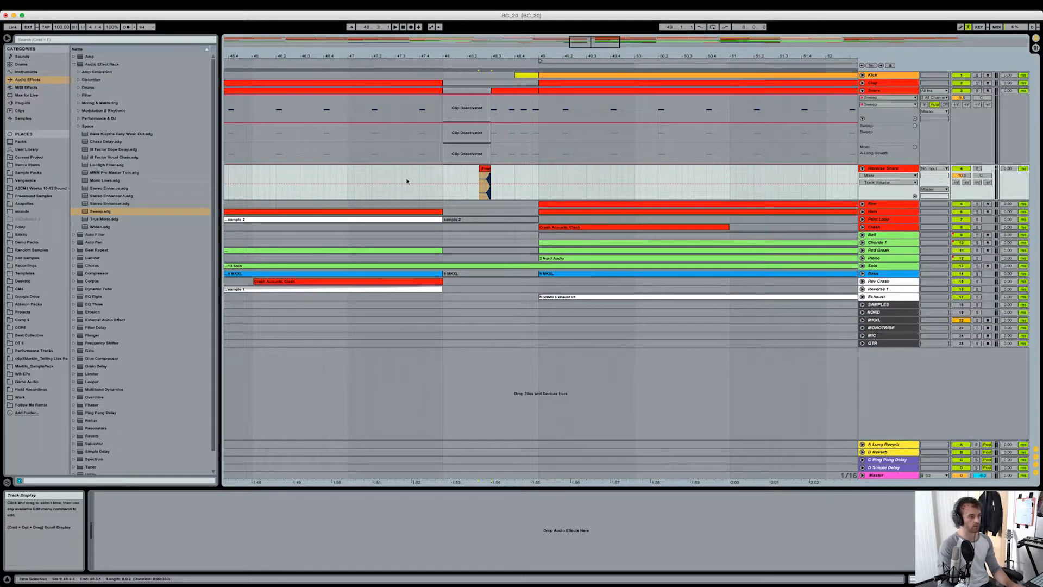
# - Play back the reversed snare transition from bar 48 into bar 49
pyautogui.click(445, 181)
pyautogui.press('space')
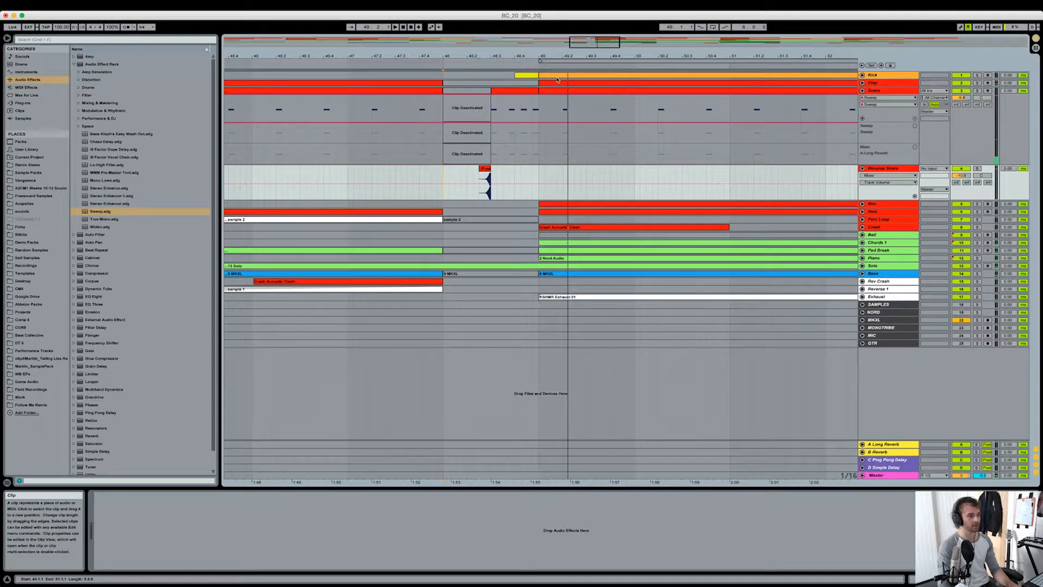
pyautogui.moveTo(593, 57); pyautogui.dragTo(621, 56)
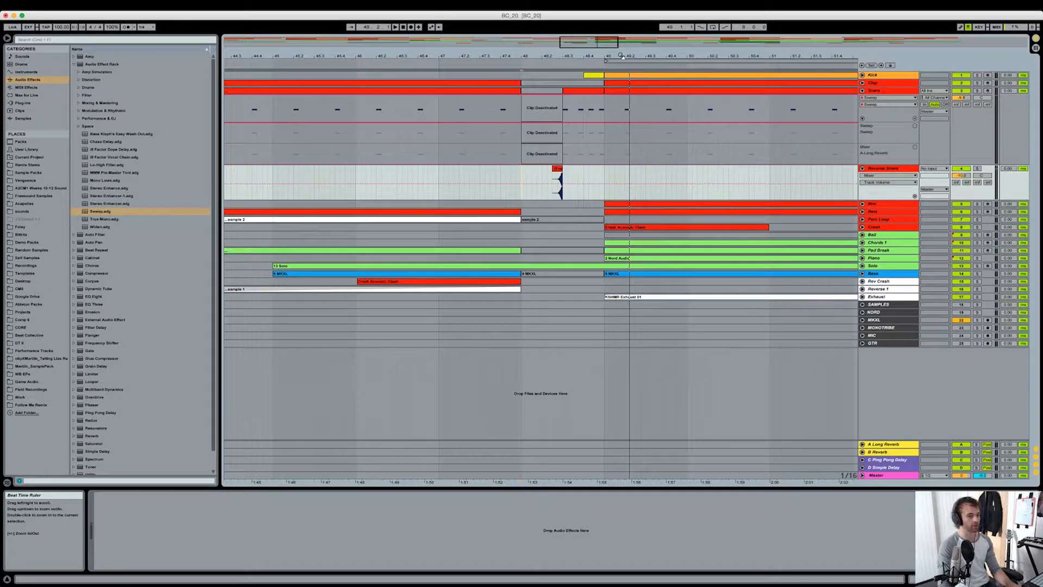
pyautogui.moveTo(621, 55); pyautogui.dragTo(619, 88)
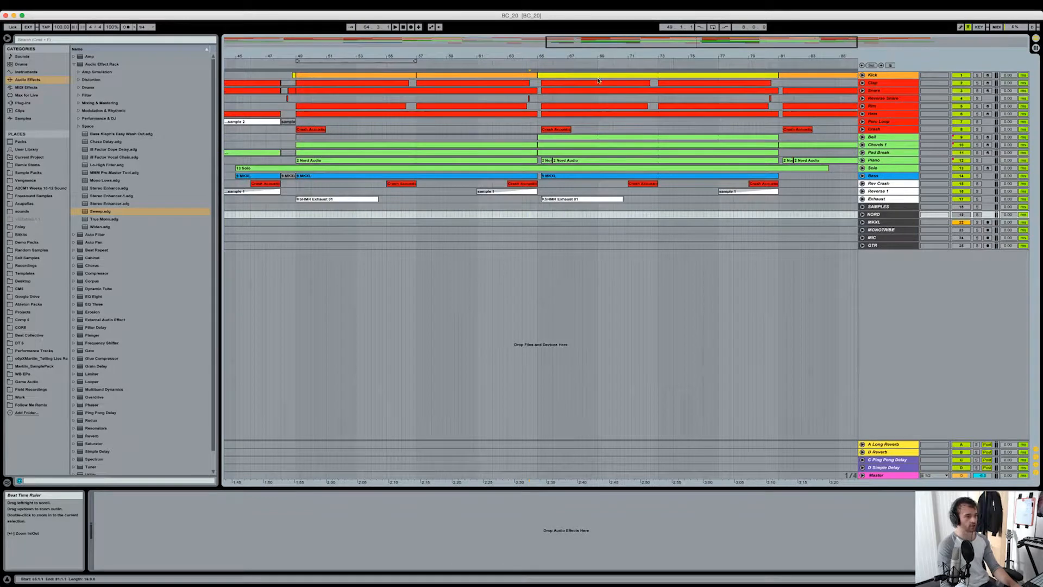
# - Play the arrangement from bar 61 to listen to the transition into the section at bar 65
pyautogui.click(536, 207)
pyautogui.click(560, 148)
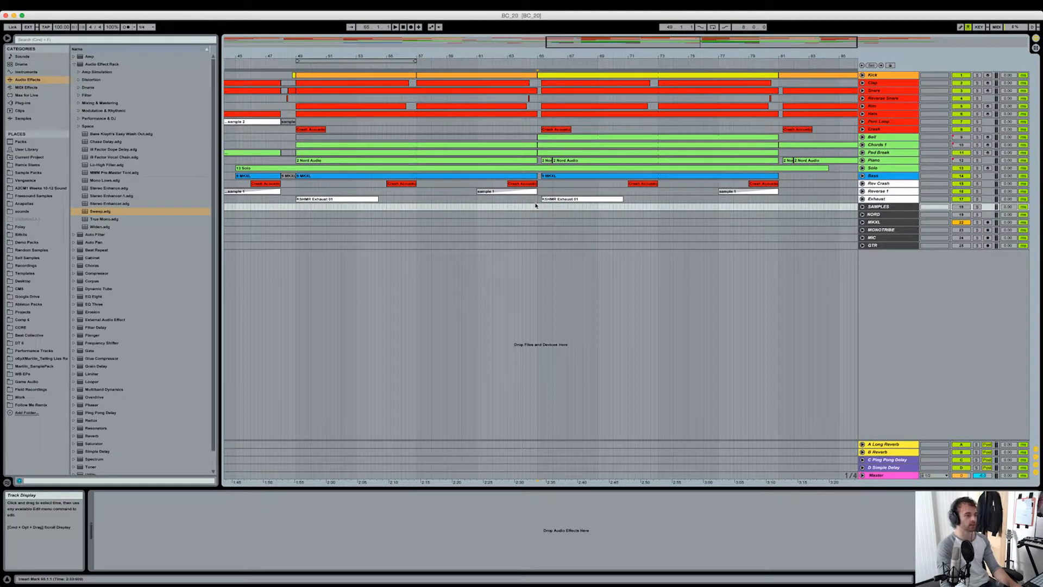
pyautogui.click(477, 210)
pyautogui.press('space')
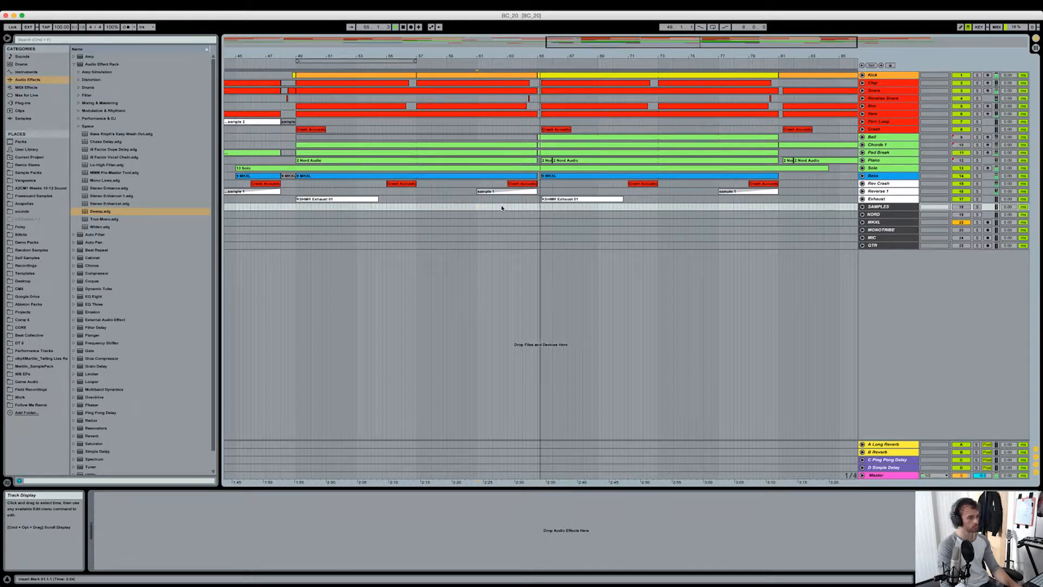
pyautogui.click(570, 145)
pyautogui.press('space')
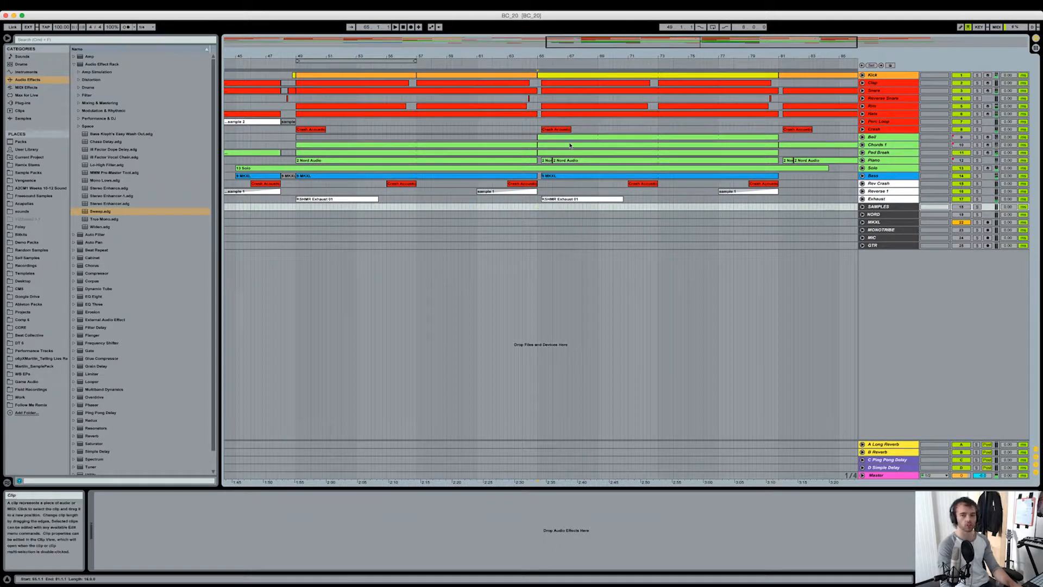
pyautogui.press('space')
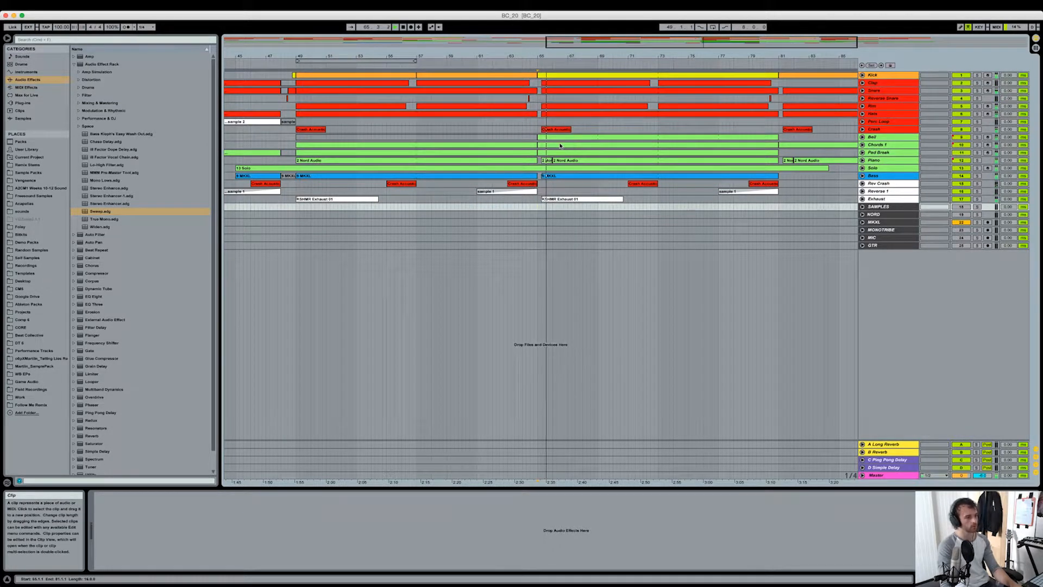
pyautogui.press('+')
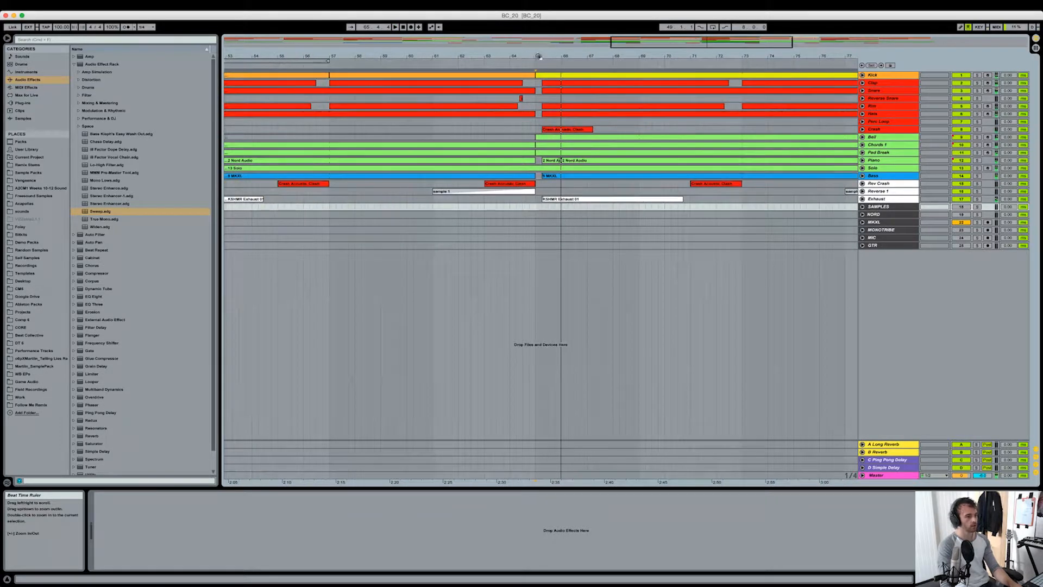
# - Check the devices on the Reverse 1 and Rim tracks around the transition at bar 65
pyautogui.click(875, 192)
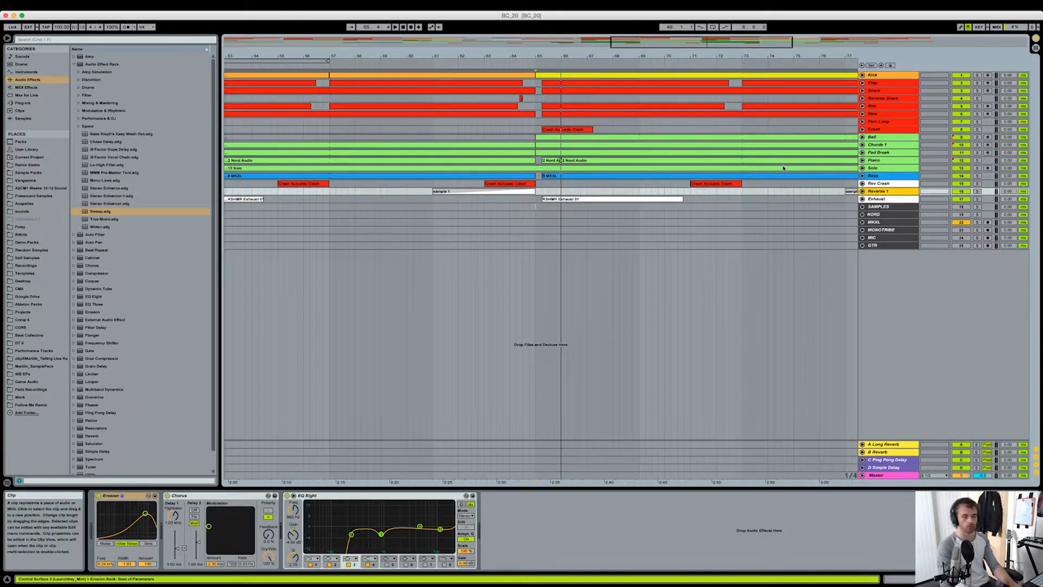
pyautogui.moveTo(609, 52); pyautogui.dragTo(598, 101)
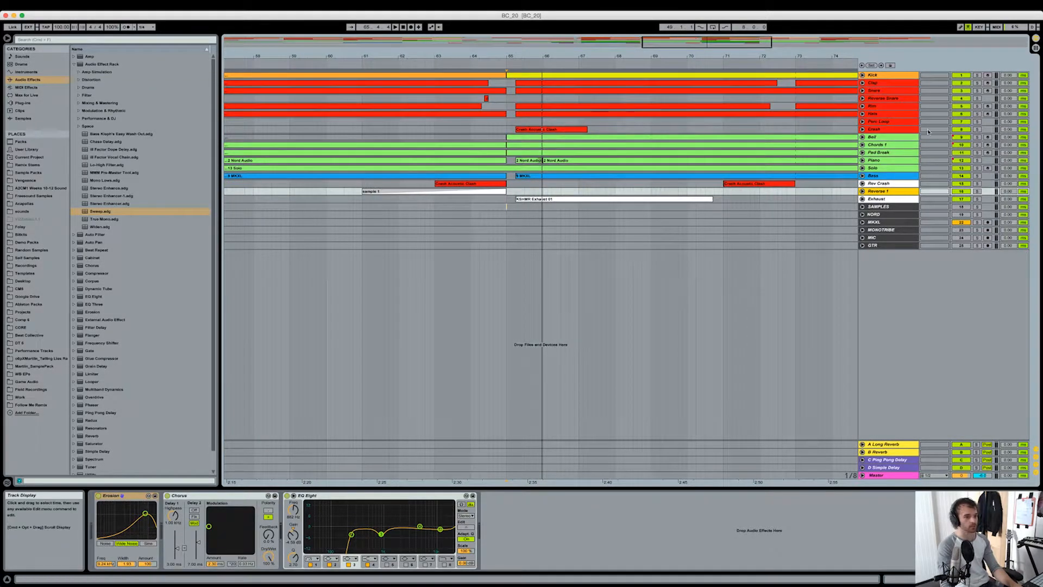
pyautogui.click(503, 106)
pyautogui.press('space')
pyautogui.moveTo(502, 57); pyautogui.dragTo(459, 34)
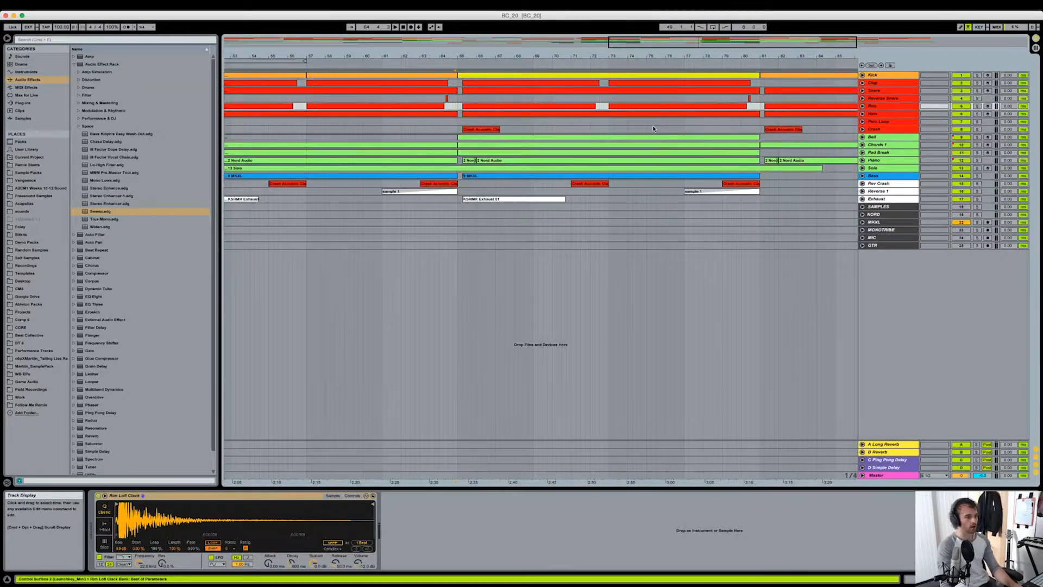
# - Play the transition into bar 81 and select the Rev Crash track
pyautogui.hscroll(6, 655, 129)
pyautogui.click(601, 128)
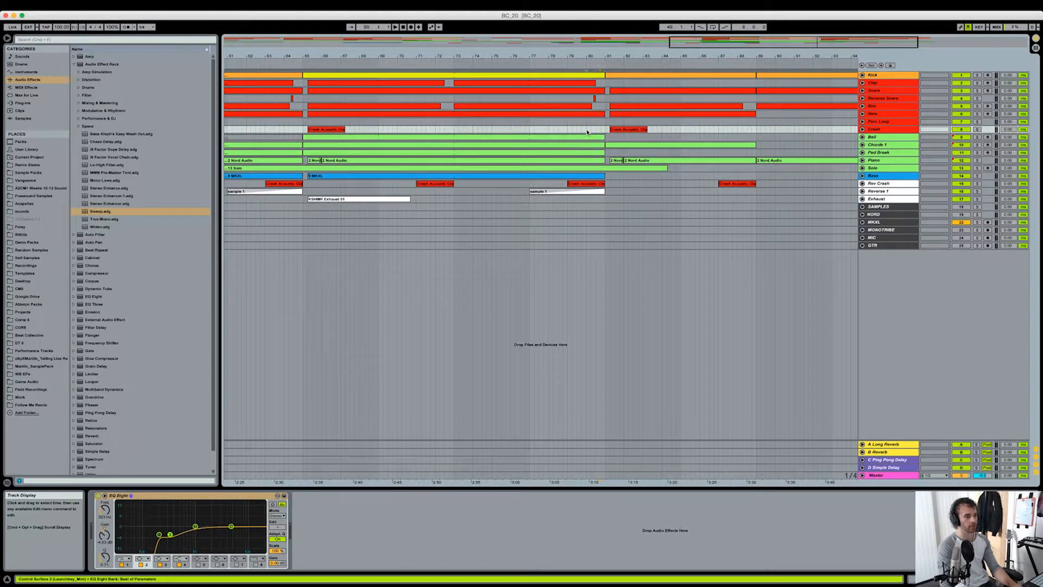
pyautogui.press('space')
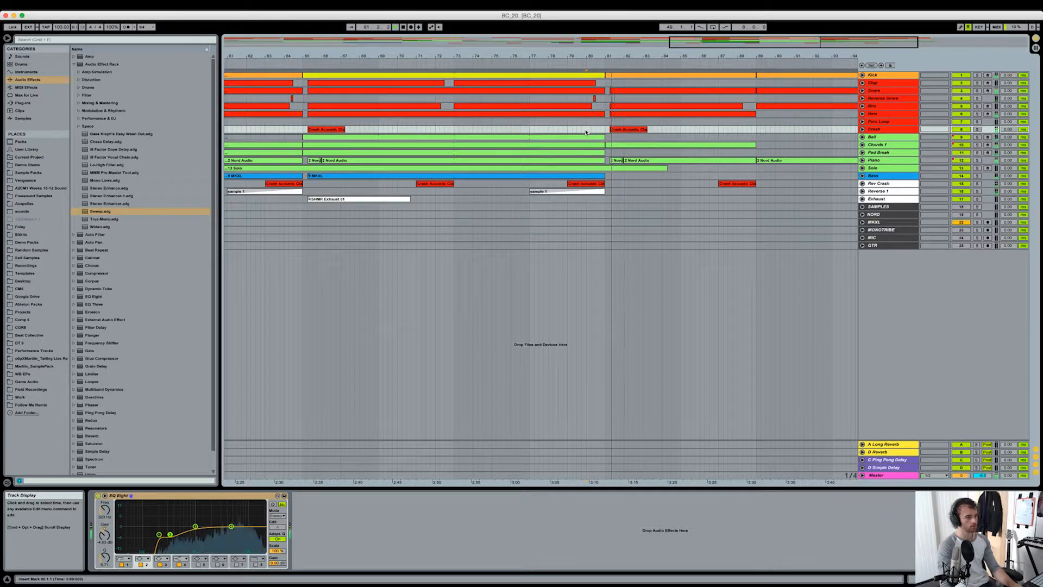
pyautogui.click(879, 183)
pyautogui.click(862, 184)
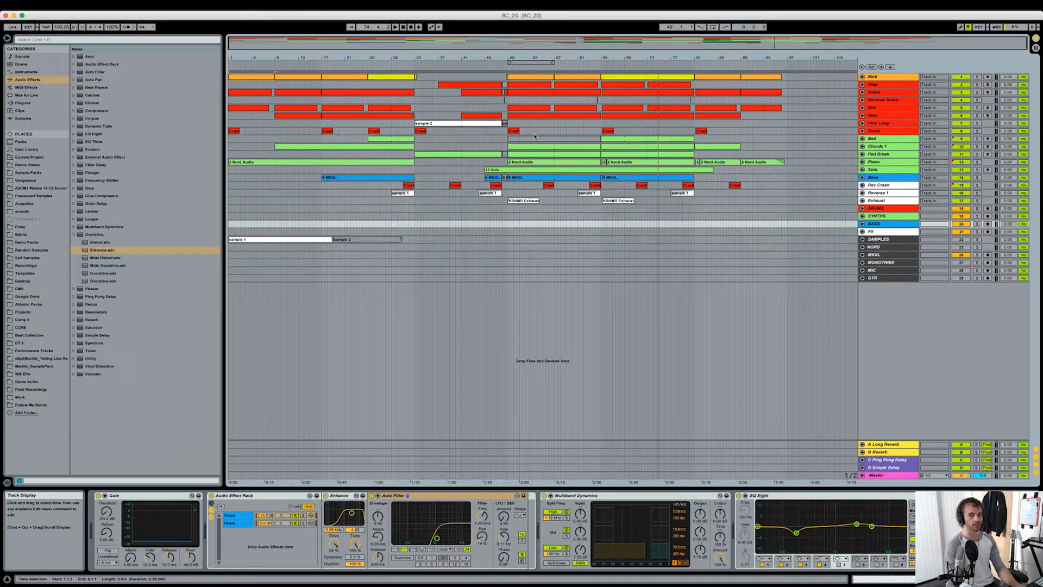
# - Switch to the Session View and examine the effect chains of the DRUMS and FX bus tracks
pyautogui.press('Tab')
pyautogui.click(468, 49)
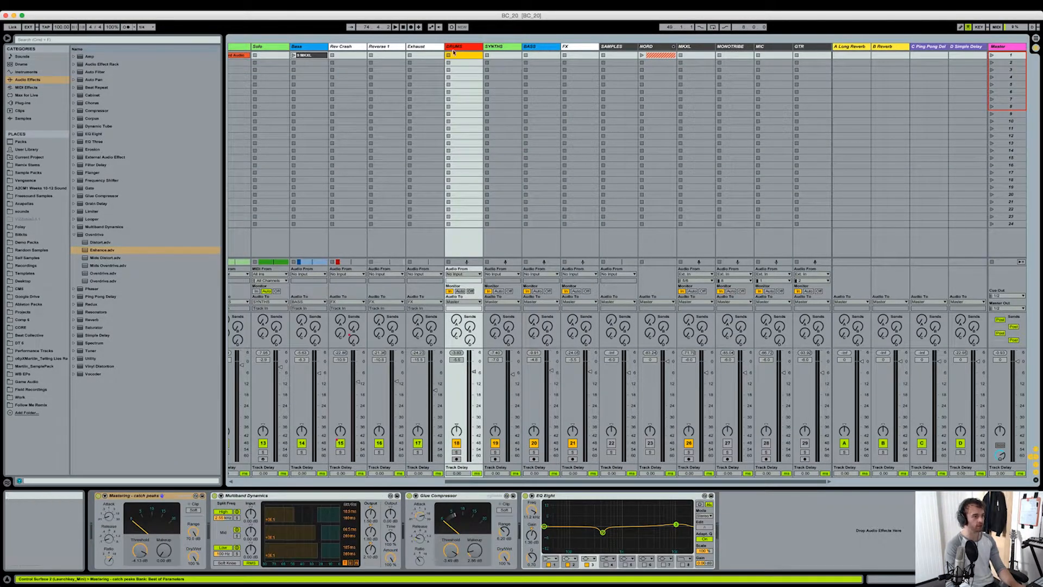
pyautogui.click(464, 47)
pyautogui.click(575, 49)
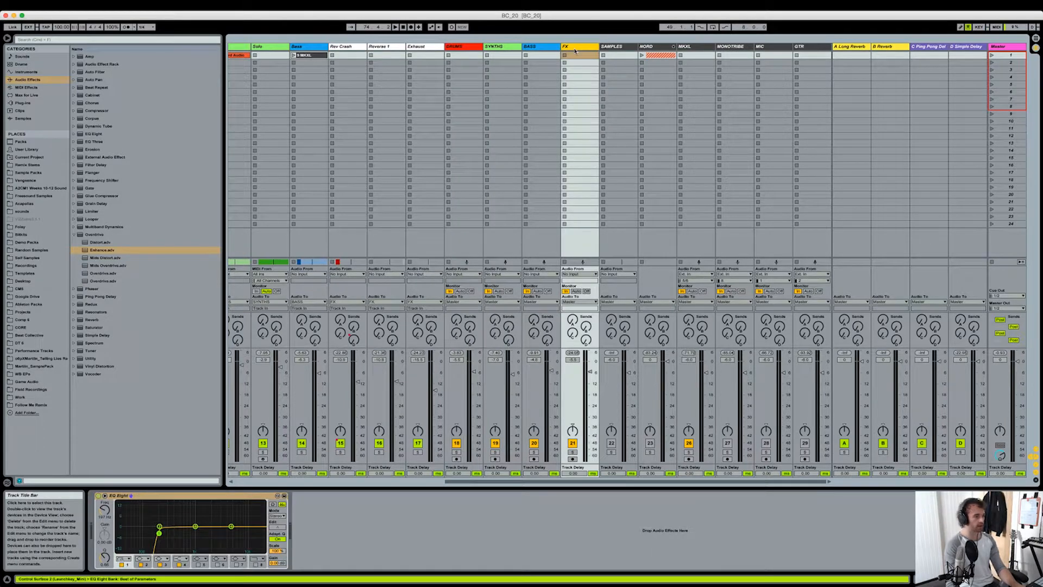
pyautogui.click(479, 50)
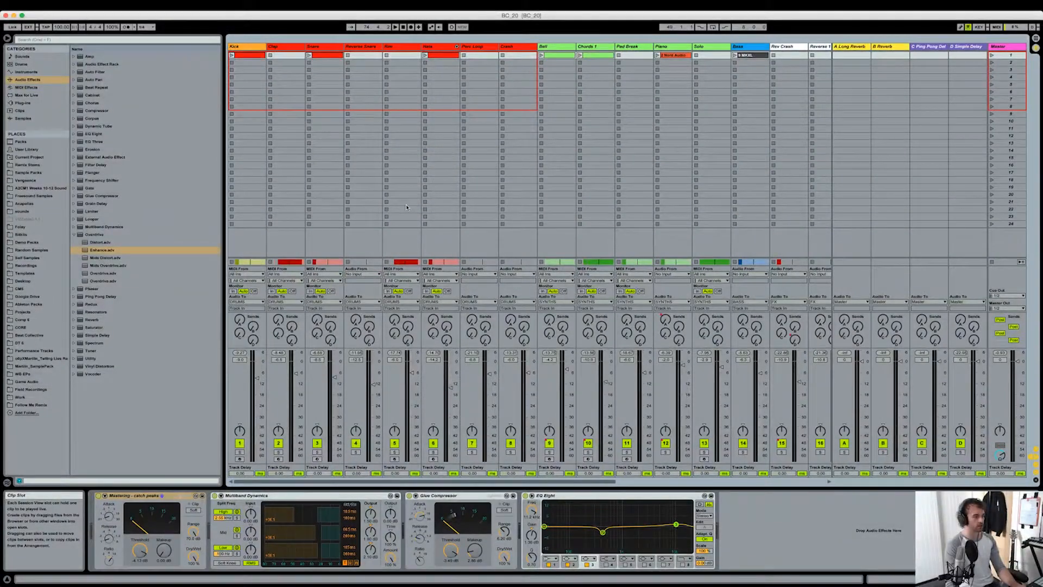
# - Examine the device chains of the Clap and Kick tracks, and collapse the Overdrive presets in the browser
pyautogui.click(287, 48)
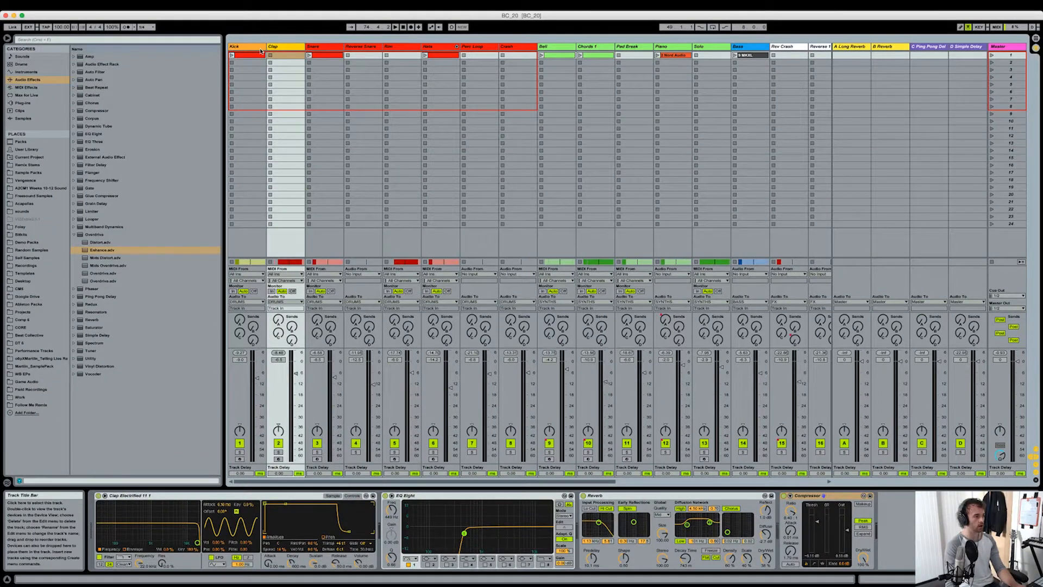
pyautogui.click(261, 48)
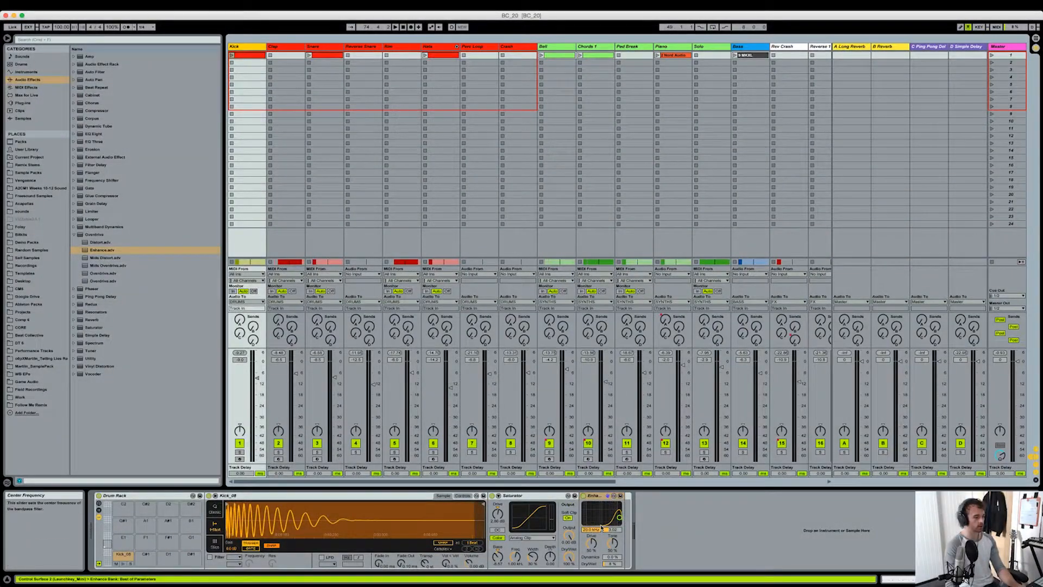
pyautogui.hscroll(3, 555, 468)
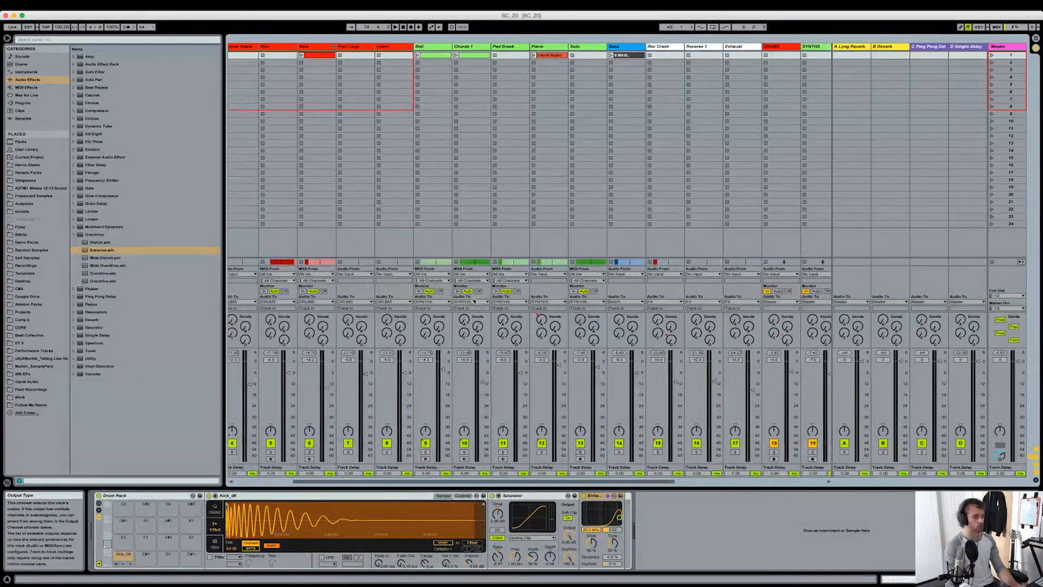
pyautogui.hscroll(-4, 555, 468)
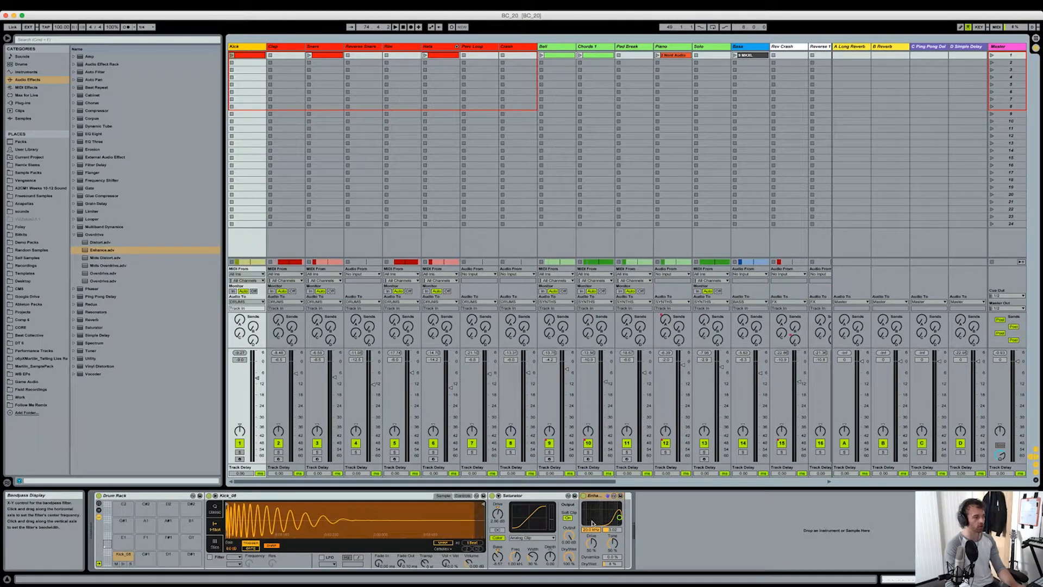
pyautogui.click(74, 235)
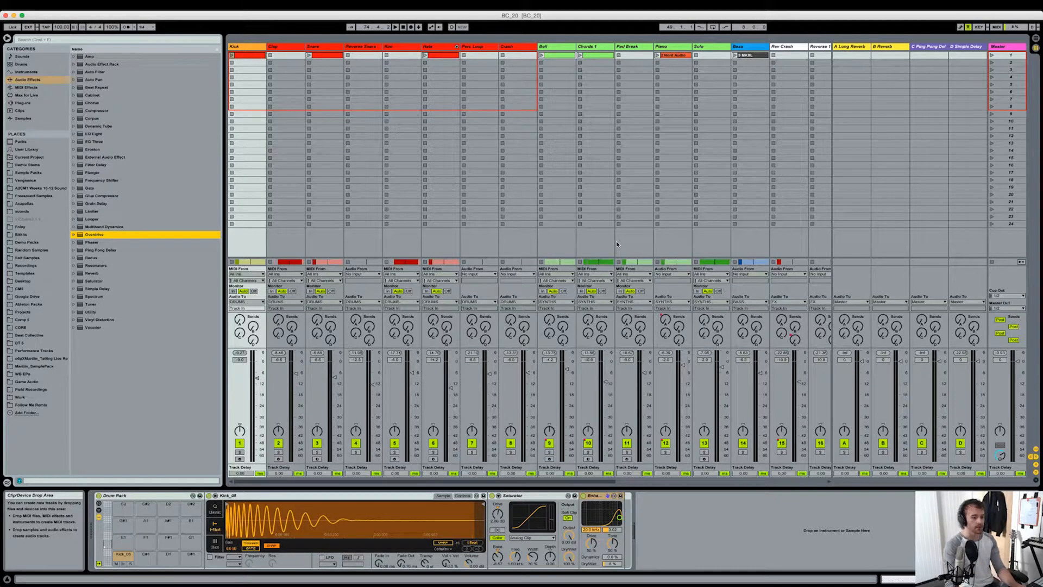
# - Examine the effects on the Bass track and the BASS bus, including both chains of the bus's Audio Effect Rack
pyautogui.hscroll(10, 624, 206)
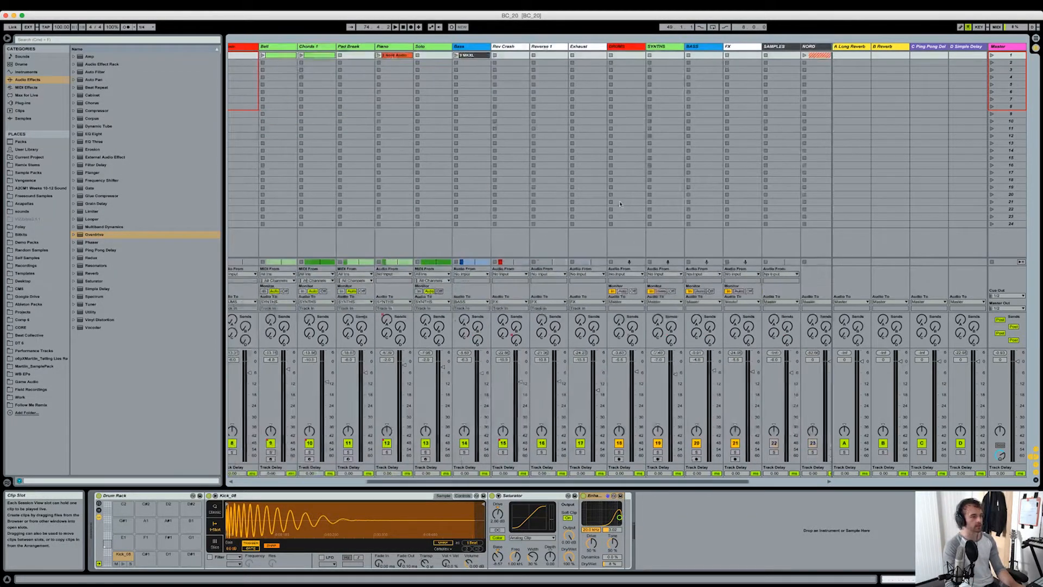
pyautogui.hscroll(1, 483, 121)
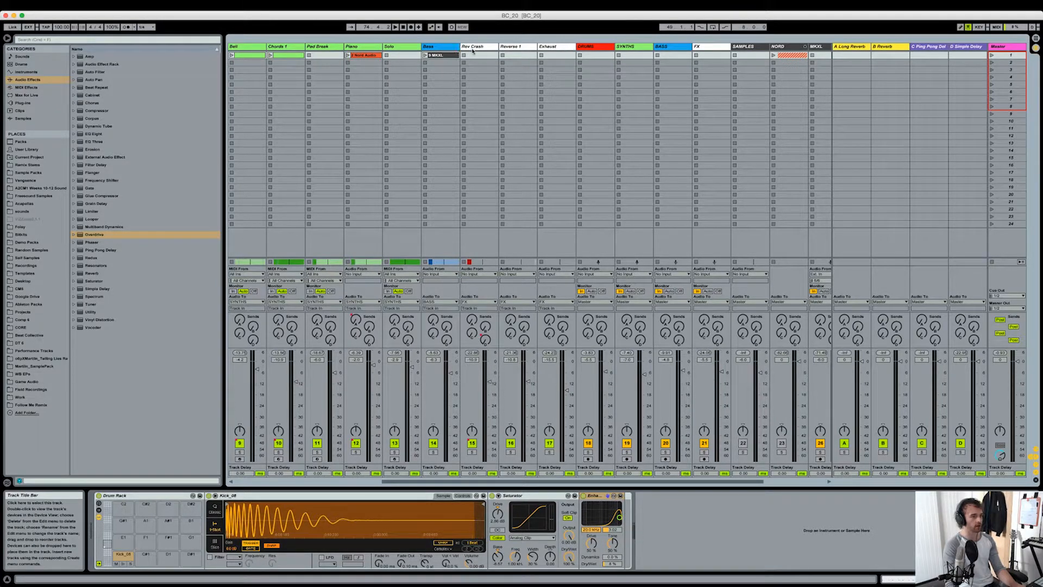
pyautogui.click(448, 50)
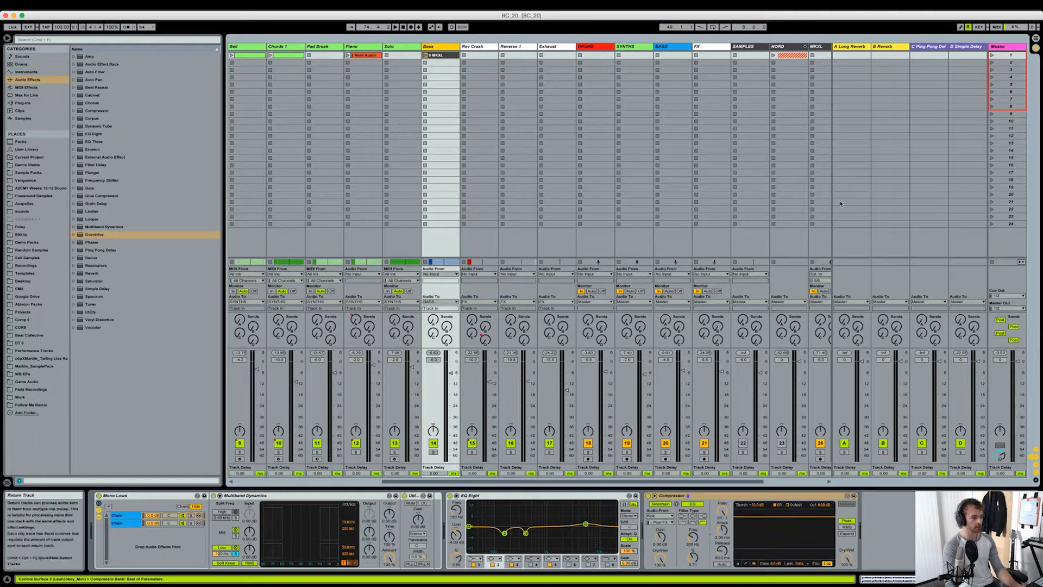
pyautogui.click(677, 50)
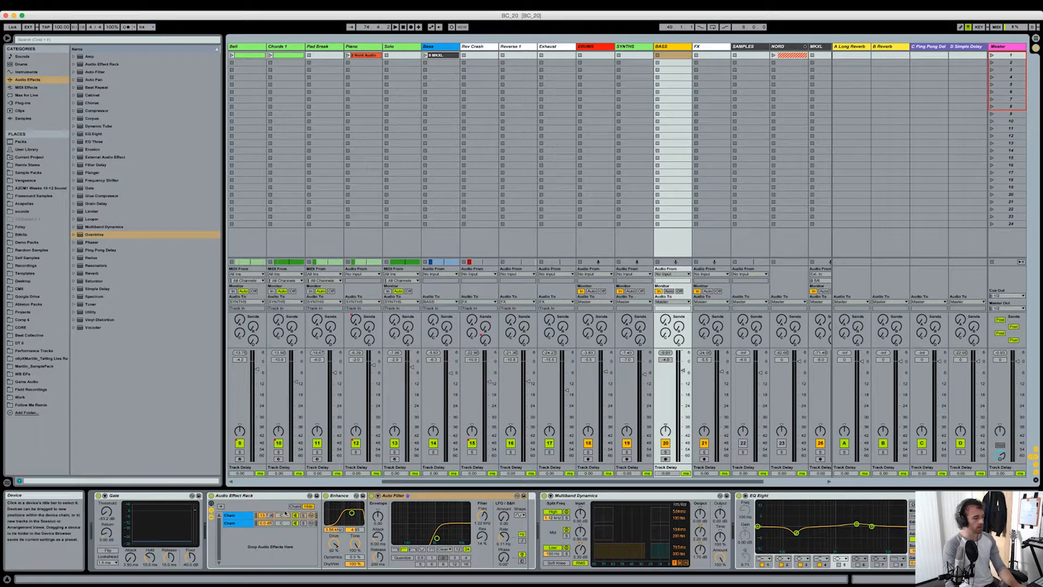
pyautogui.click(243, 516)
pyautogui.click(242, 522)
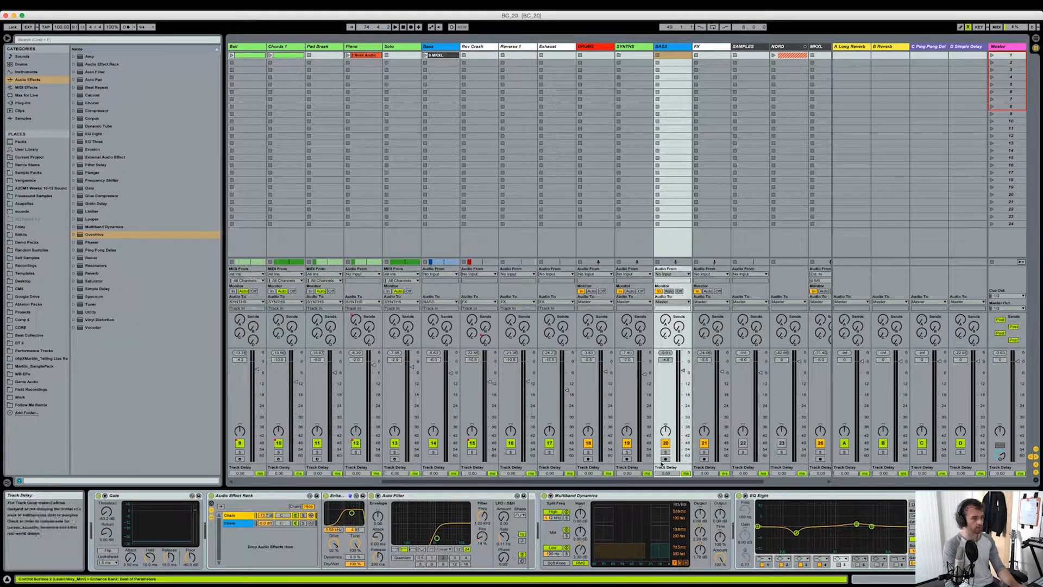
# - Return to the Arrangement View, play the soloed BASS bus from bar 49, and turn its solo off
pyautogui.press('Tab')
pyautogui.click(537, 178)
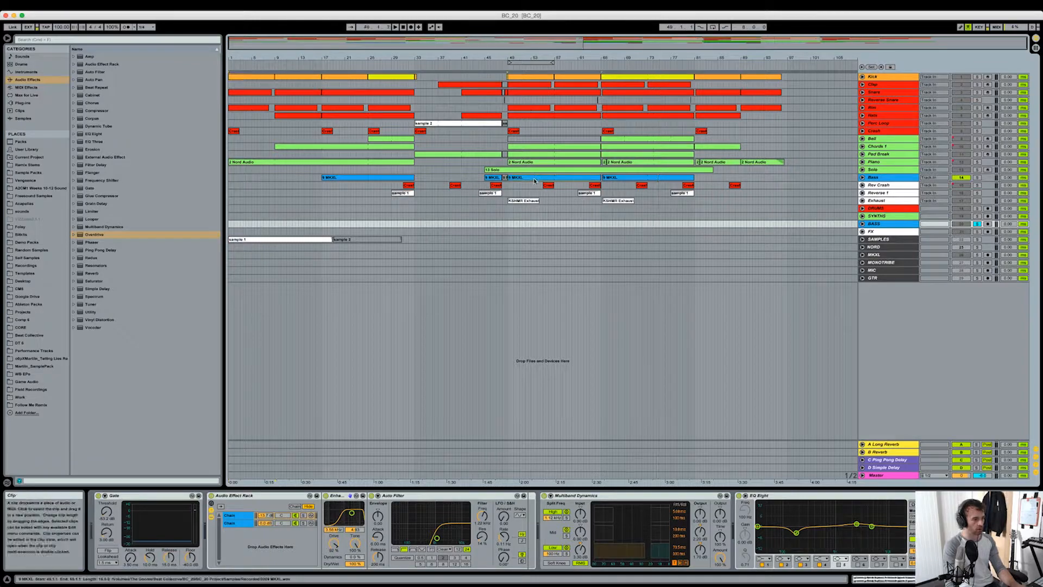
pyautogui.click(832, 226)
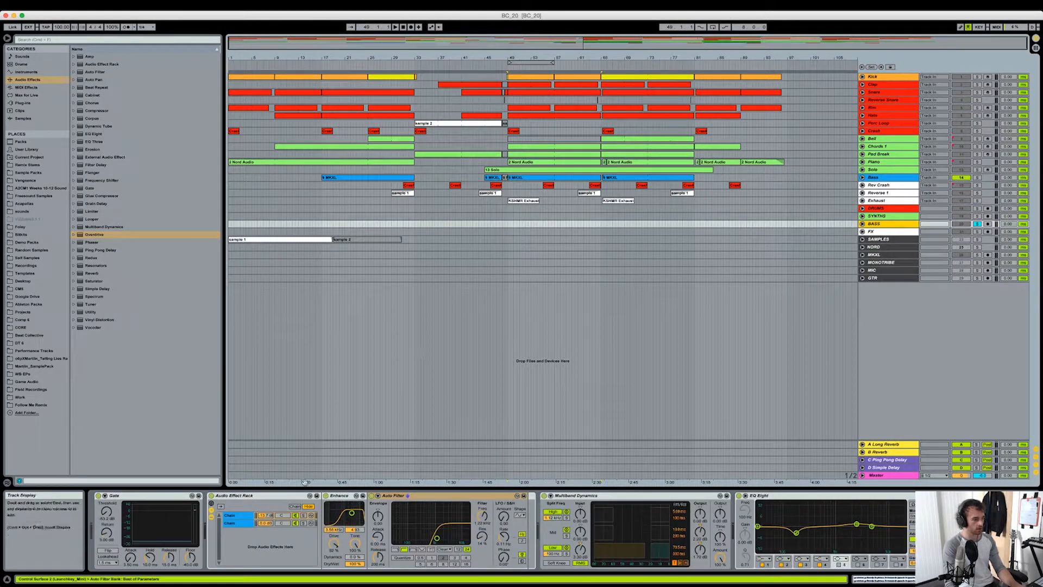
pyautogui.press('space')
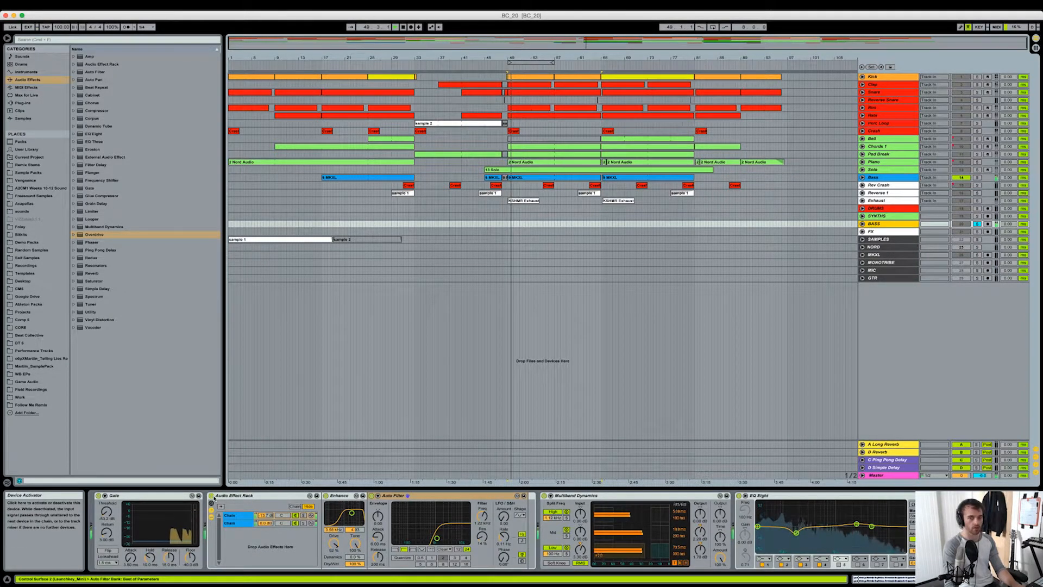
pyautogui.press('space')
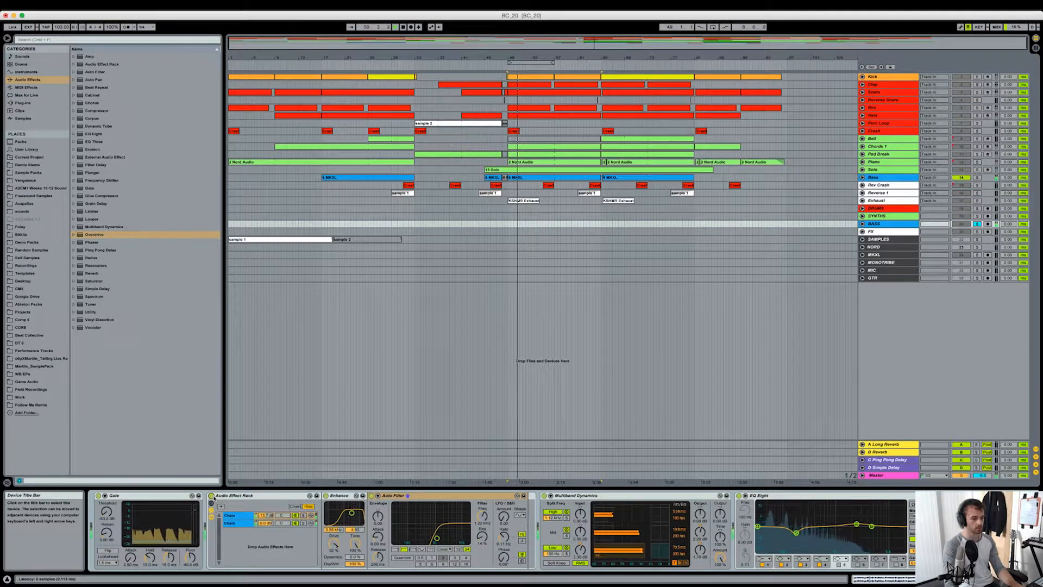
pyautogui.click(976, 224)
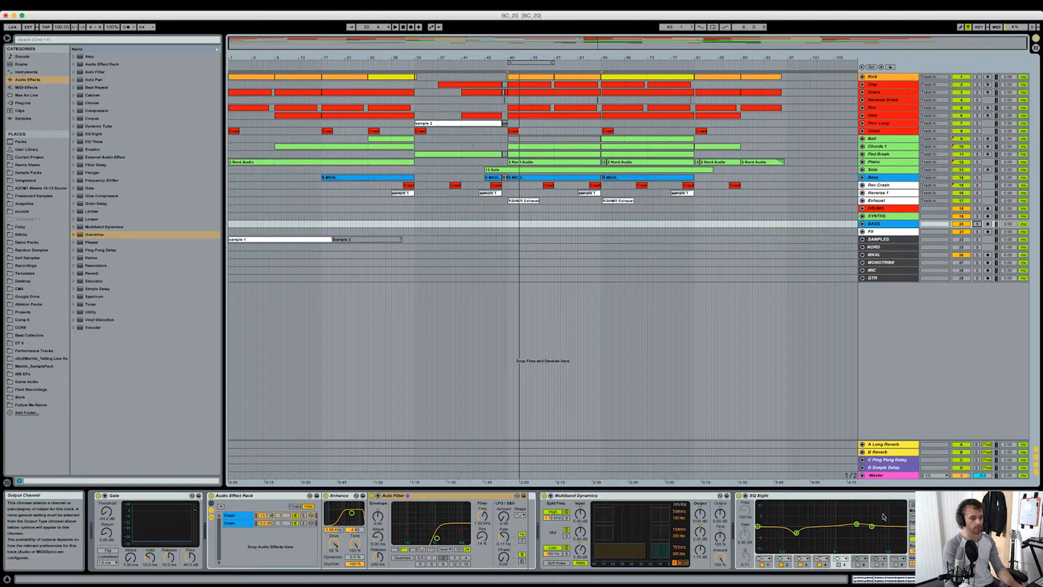
# - Examine the effect chain of the SYNTHS bus, including its A Bit Warmer device
pyautogui.click(901, 216)
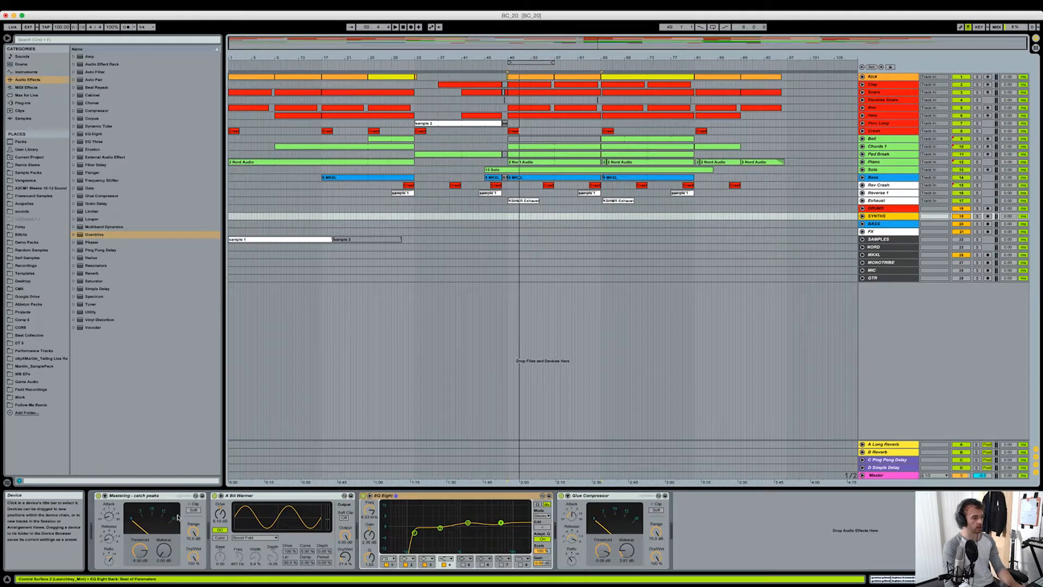
pyautogui.click(264, 496)
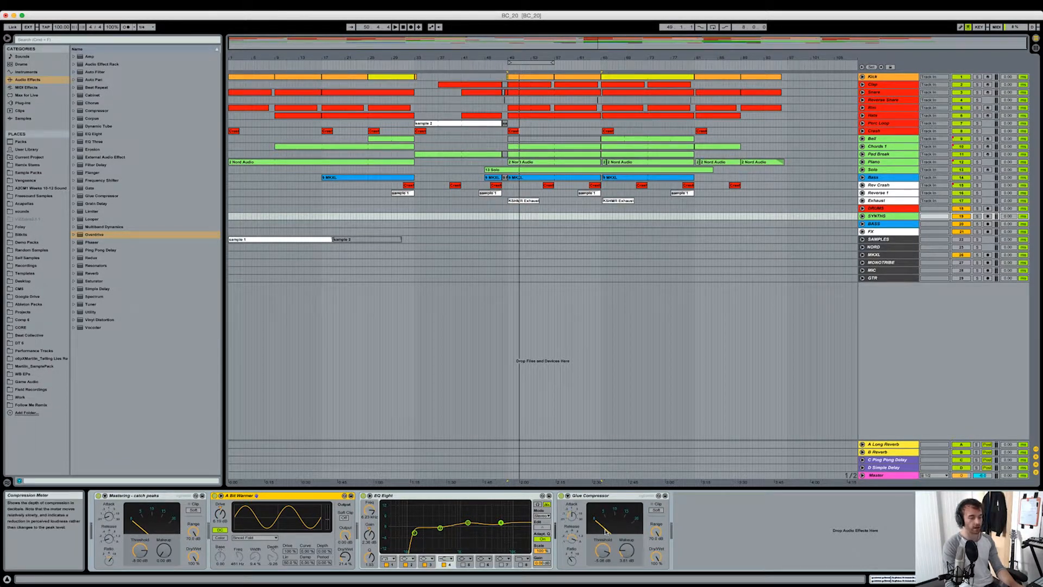
# - Turn off bands 2, 3 and 4 of the EQ Eight on the FX bus, leaving only the low cut
pyautogui.click(895, 233)
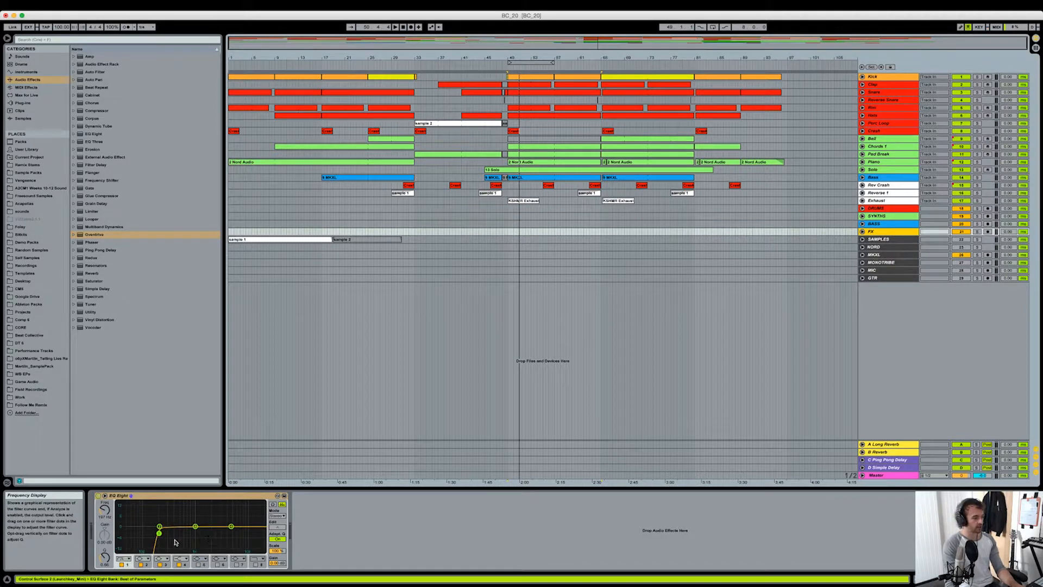
pyautogui.click(141, 564)
pyautogui.click(160, 565)
pyautogui.click(179, 565)
# - Check the bus channels in the Session View mixer and return to the Arrangement View
pyautogui.press('Tab')
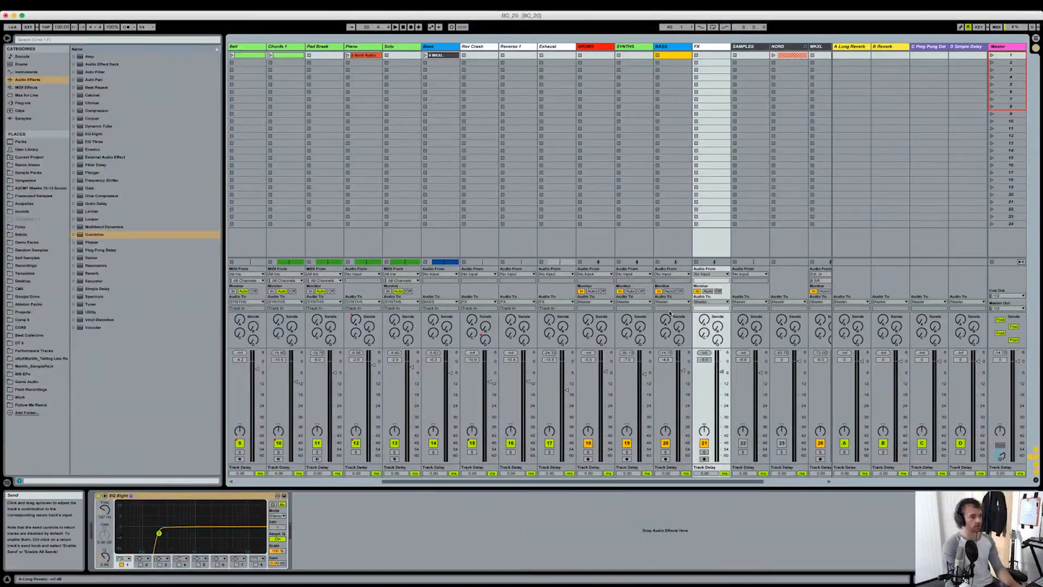
pyautogui.hscroll(3, 675, 297)
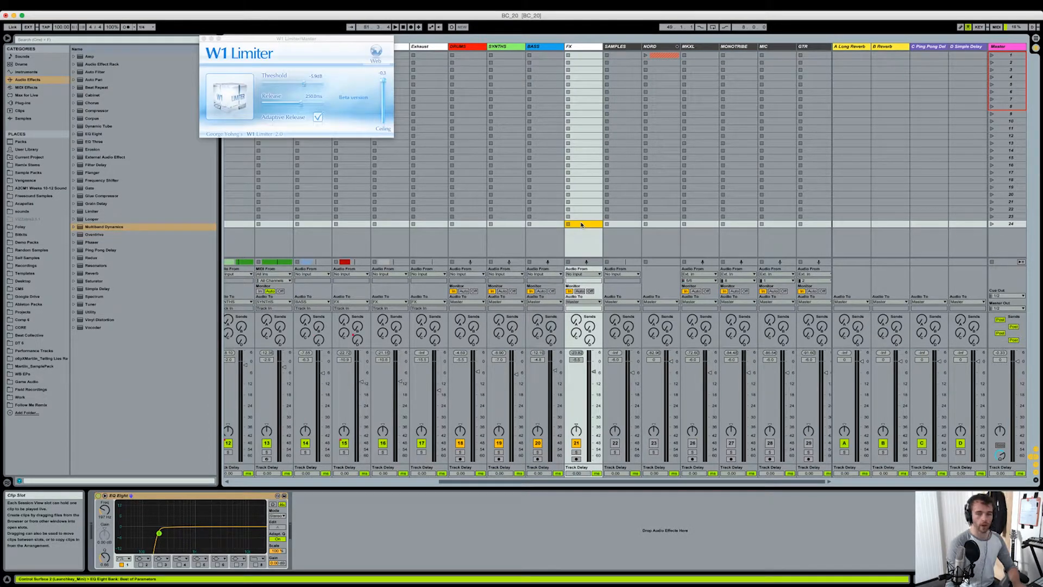
pyautogui.press('Tab')
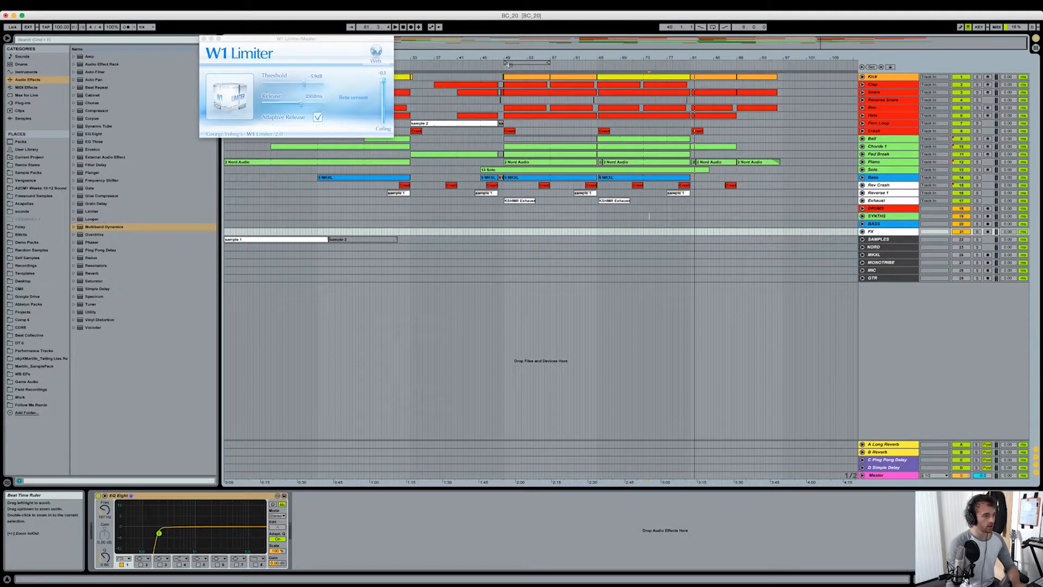
# - Show the Master track's device chain and bring the enlarged Spectrum display back into its device
pyautogui.moveTo(341, 40); pyautogui.dragTo(309, 41)
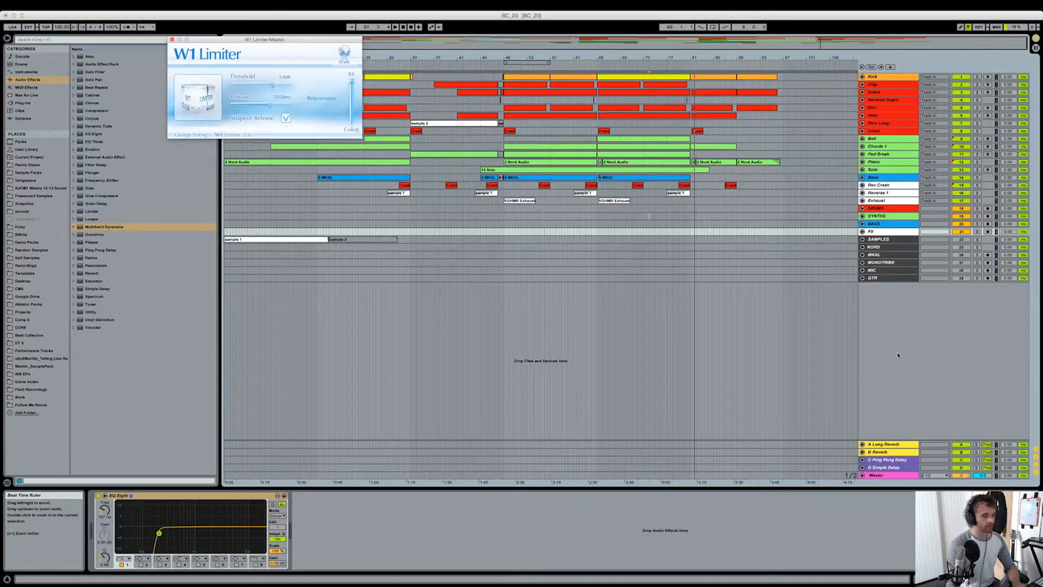
pyautogui.doubleClick(892, 474)
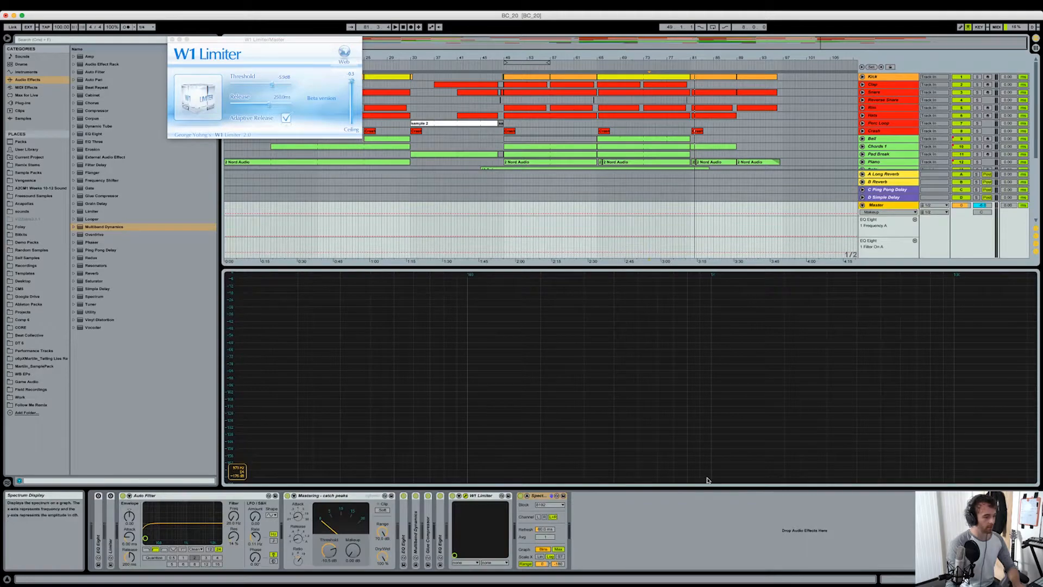
pyautogui.doubleClick(709, 477)
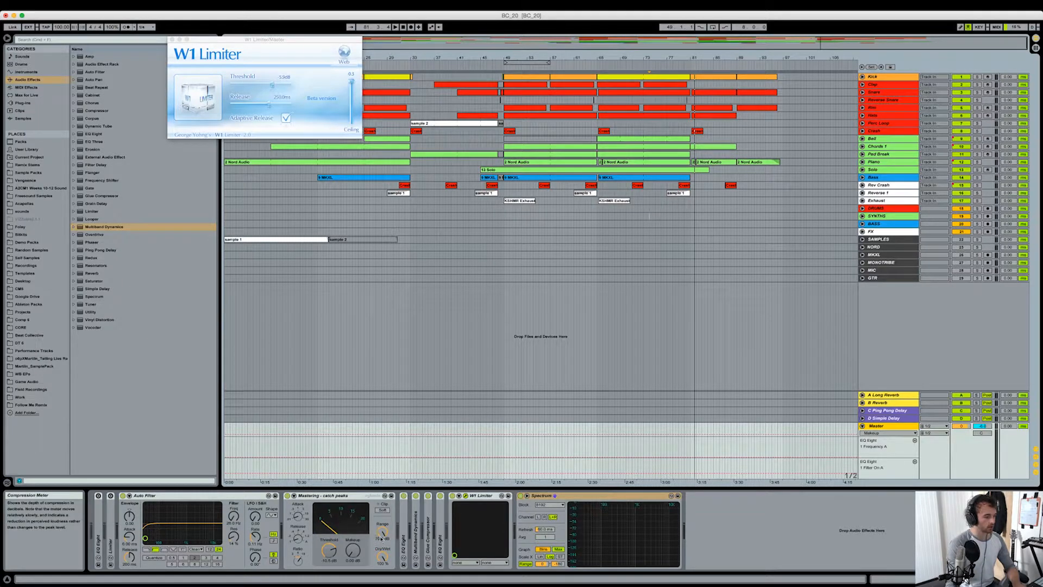
# - Examine the folded EQ Eight, Multiband Dynamics and Glue Compressor on the Master track, folding the last two again
pyautogui.doubleClick(403, 524)
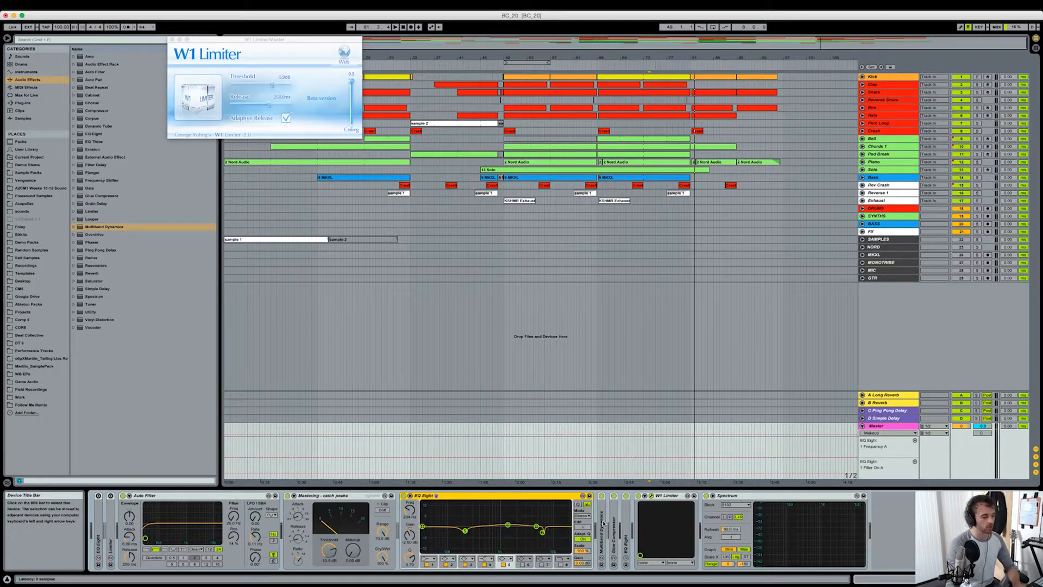
pyautogui.doubleClick(602, 525)
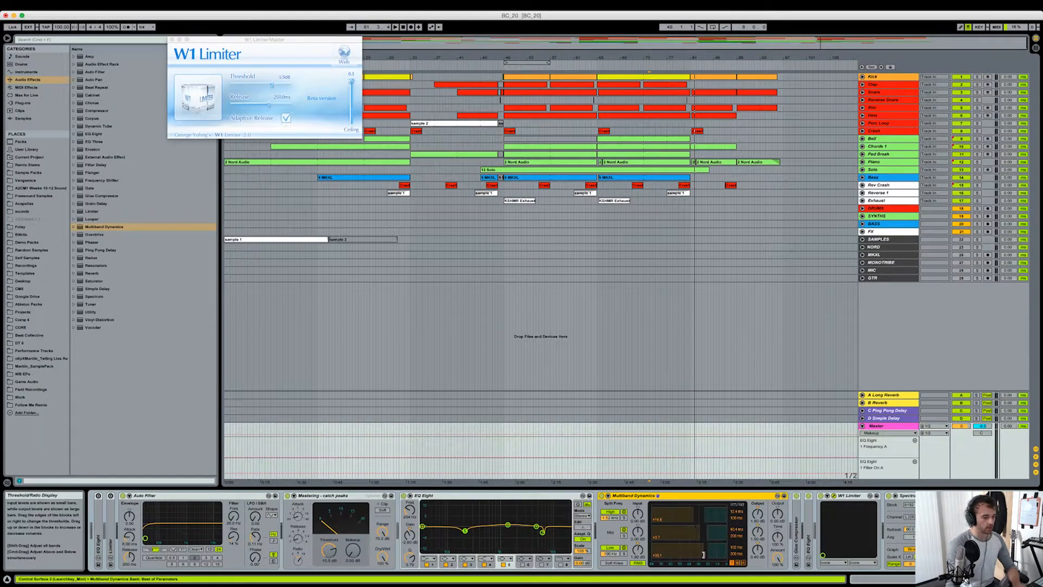
pyautogui.doubleClick(715, 495)
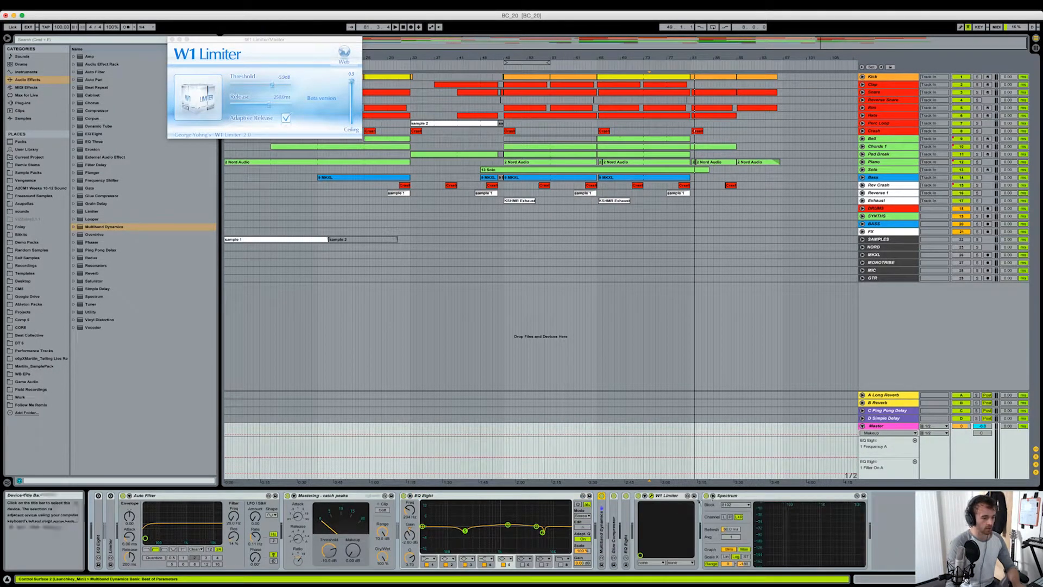
pyautogui.doubleClick(616, 527)
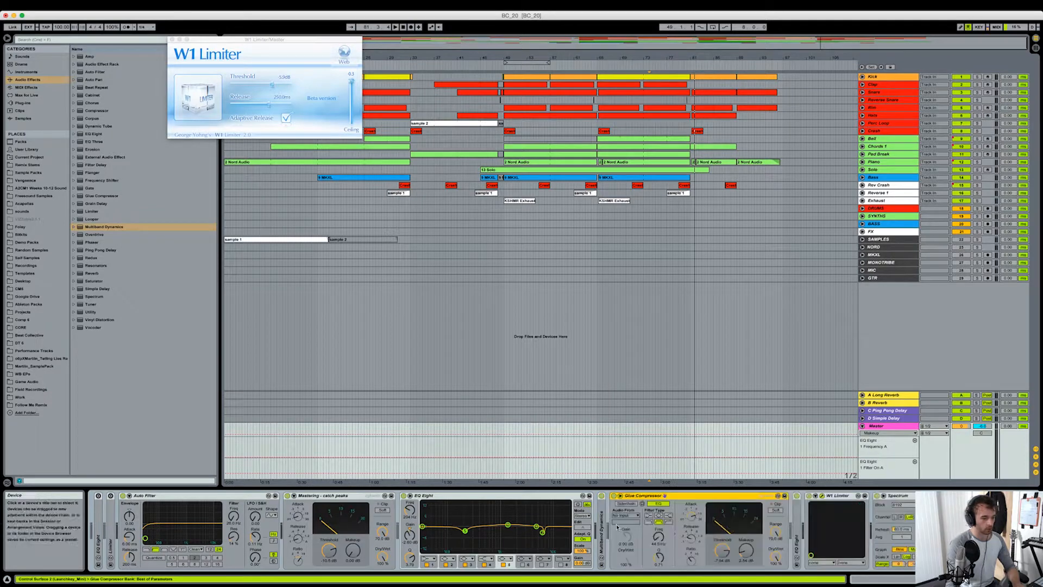
pyautogui.doubleClick(669, 496)
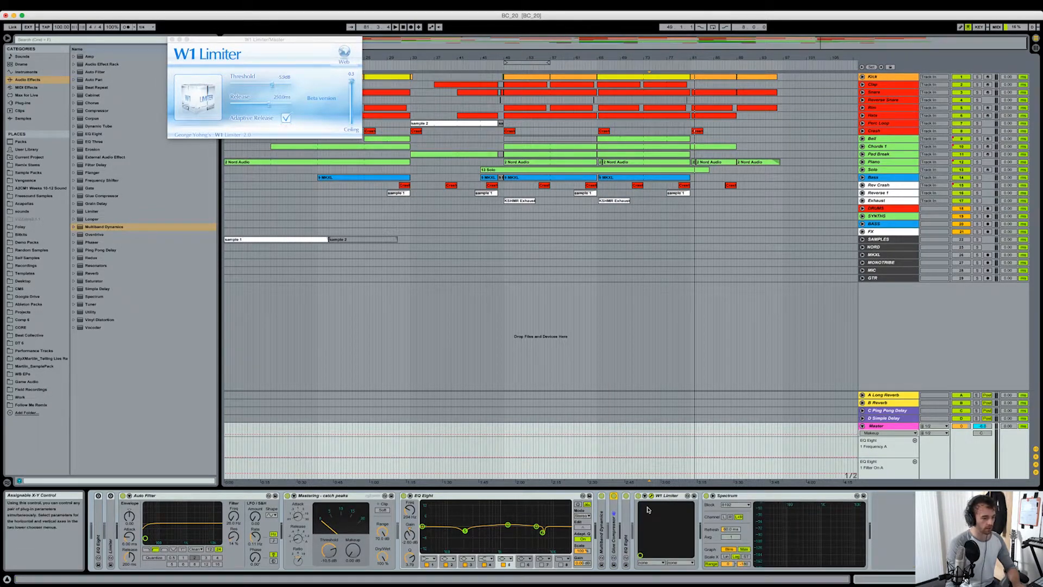
# - Unfold the Master track's last EQ Eight and compare its mid and side curves
pyautogui.doubleClick(626, 522)
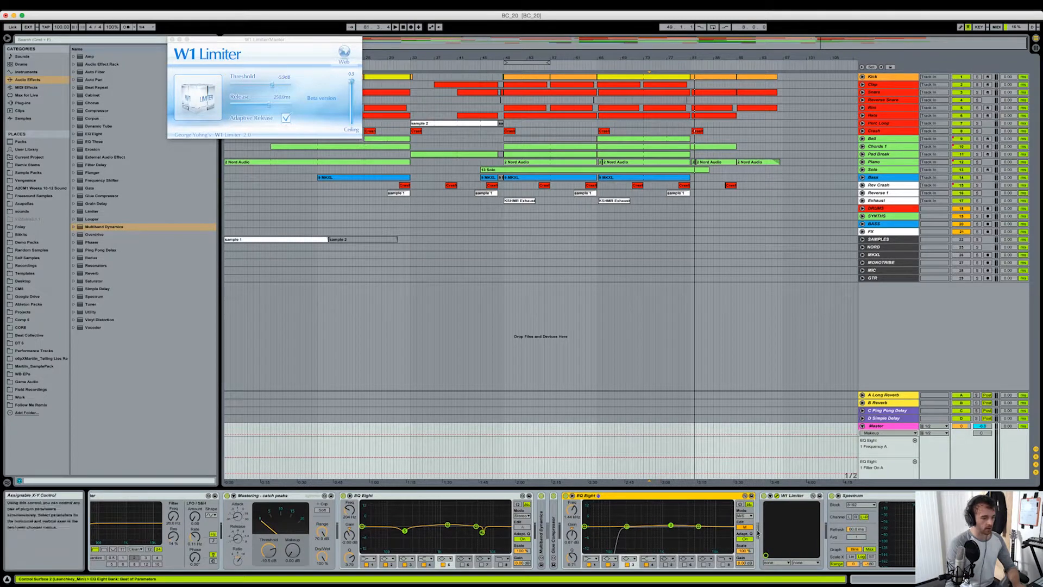
pyautogui.click(744, 528)
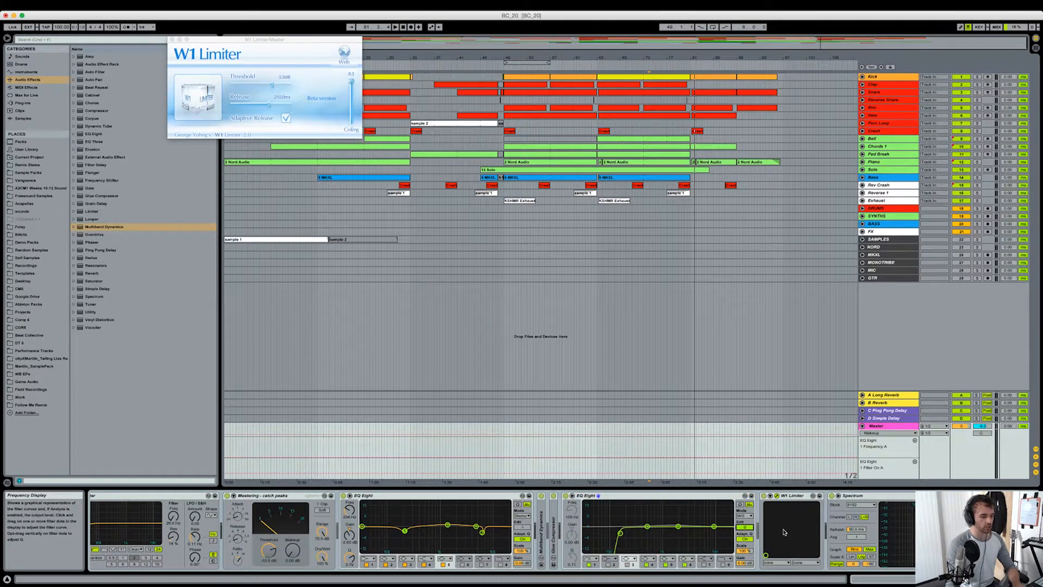
pyautogui.click(744, 527)
pyautogui.click(670, 526)
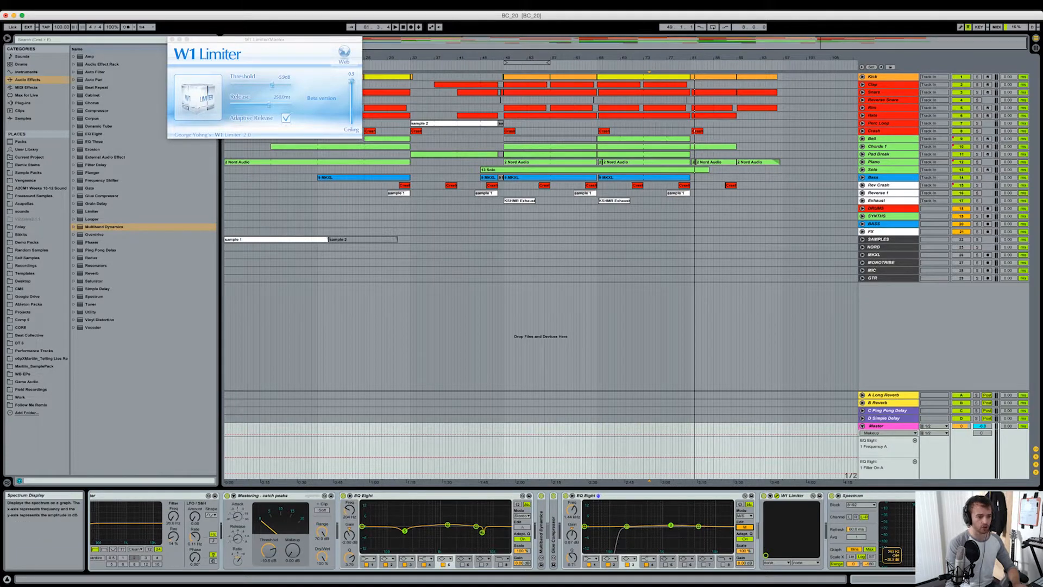
# - Play the arrangement from bar 47 and check the track levels in the Session View mixer, then return to the Arrangement View
pyautogui.click(594, 269)
pyautogui.moveTo(499, 239); pyautogui.dragTo(495, 239)
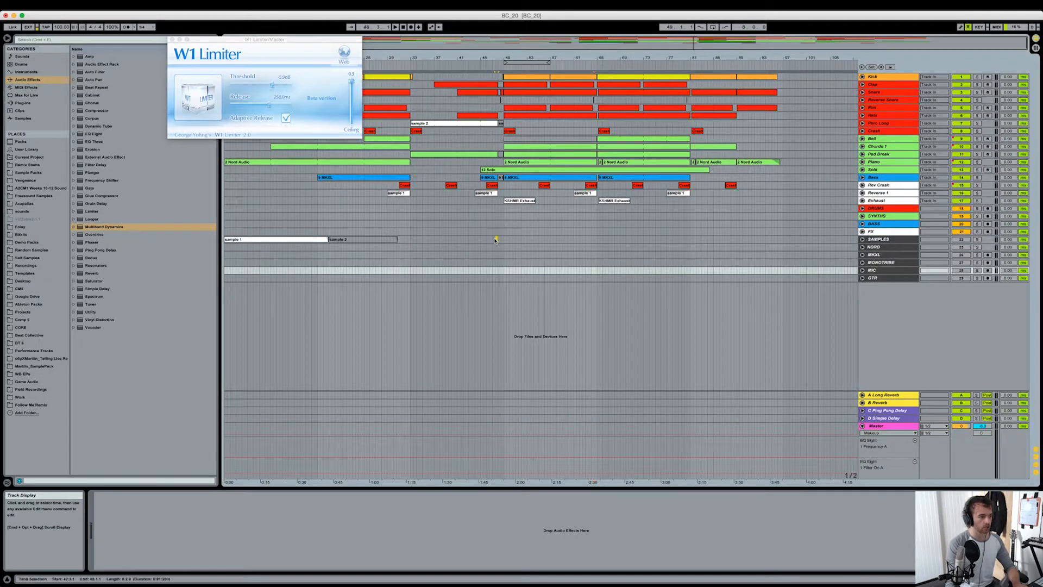
pyautogui.click(496, 239)
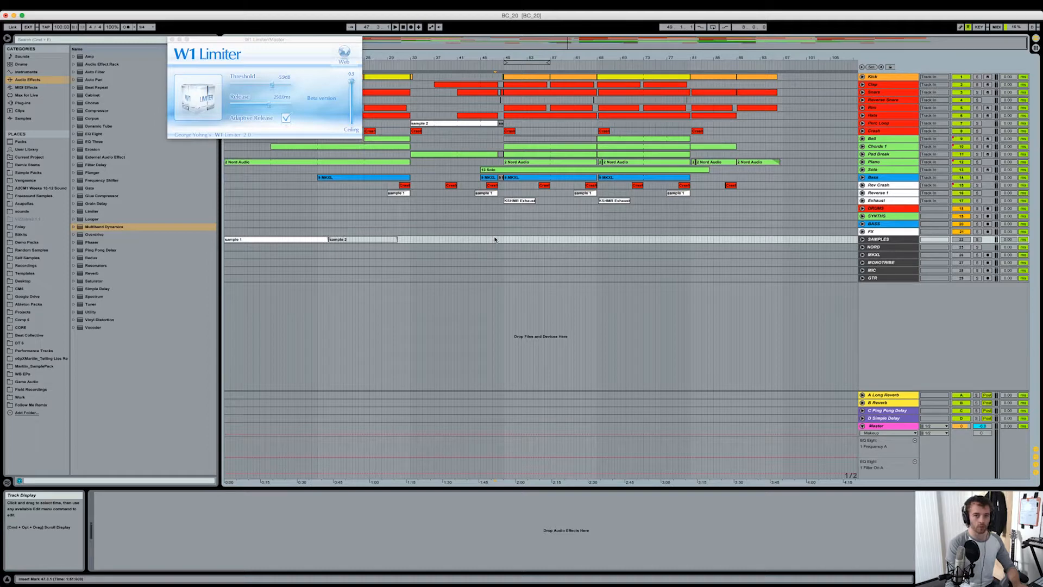
pyautogui.press('space')
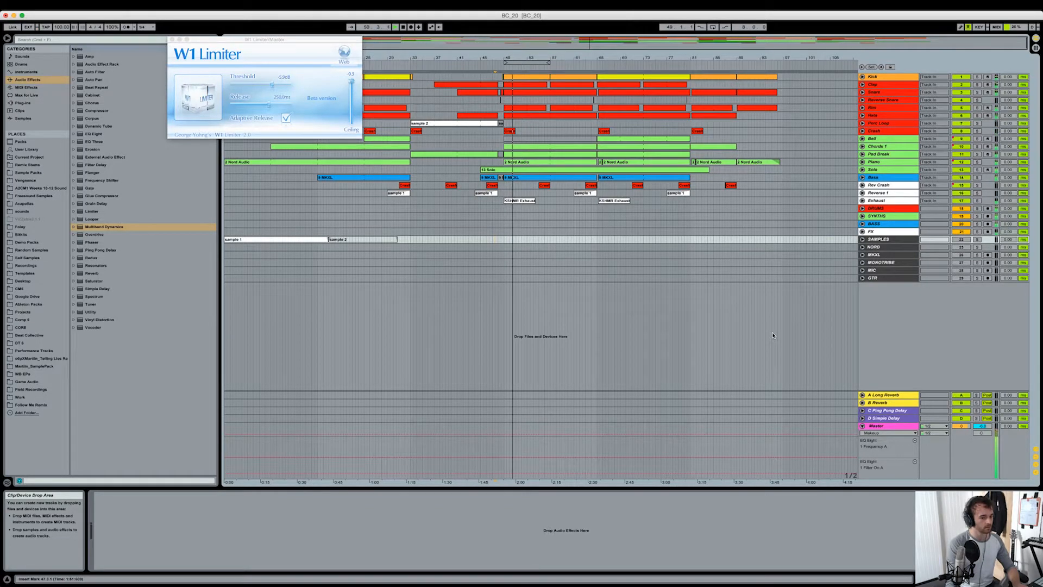
pyautogui.press('Tab')
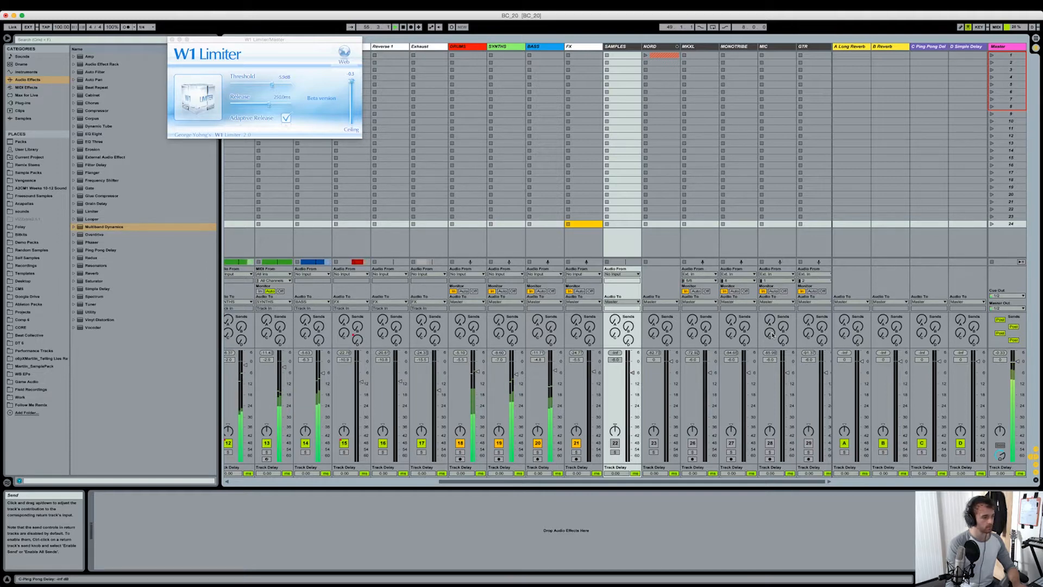
pyautogui.press('Tab')
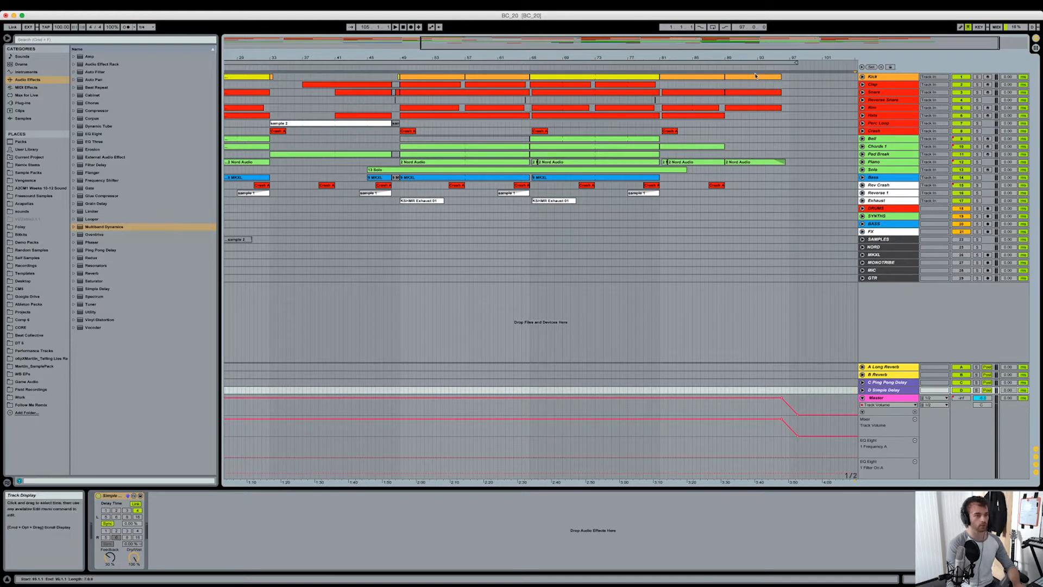
# - Play the Master track's volume fade-out at the end of the song and fold the Master's automation lanes
pyautogui.moveTo(794, 57); pyautogui.dragTo(753, 60)
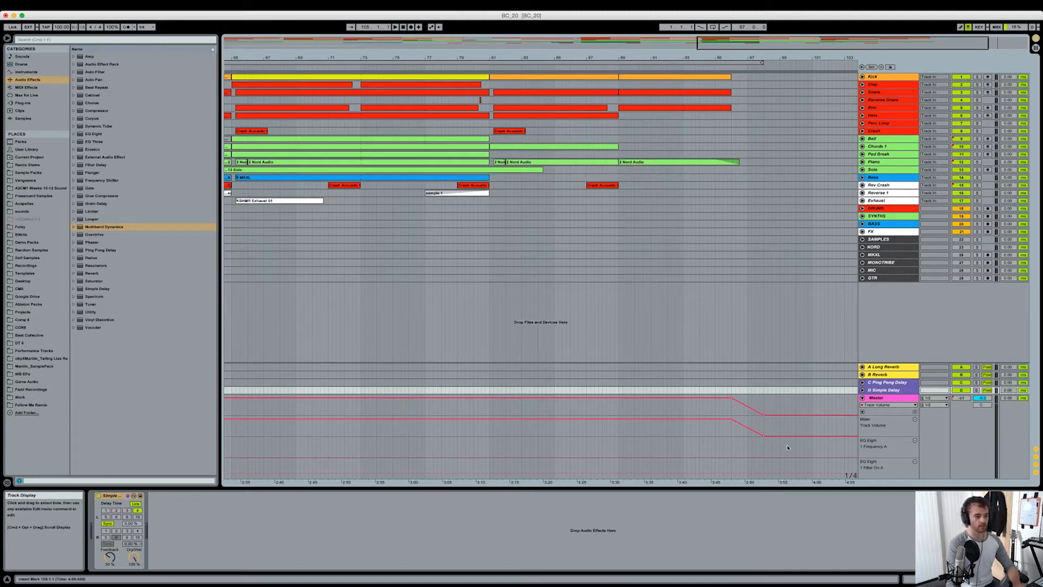
pyautogui.moveTo(731, 433); pyautogui.dragTo(764, 427)
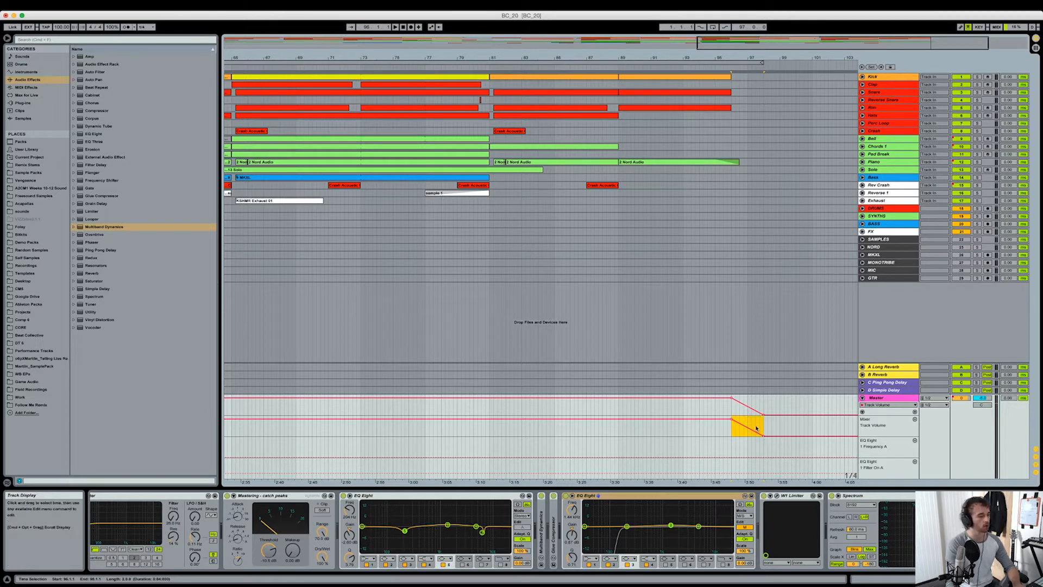
pyautogui.click(675, 434)
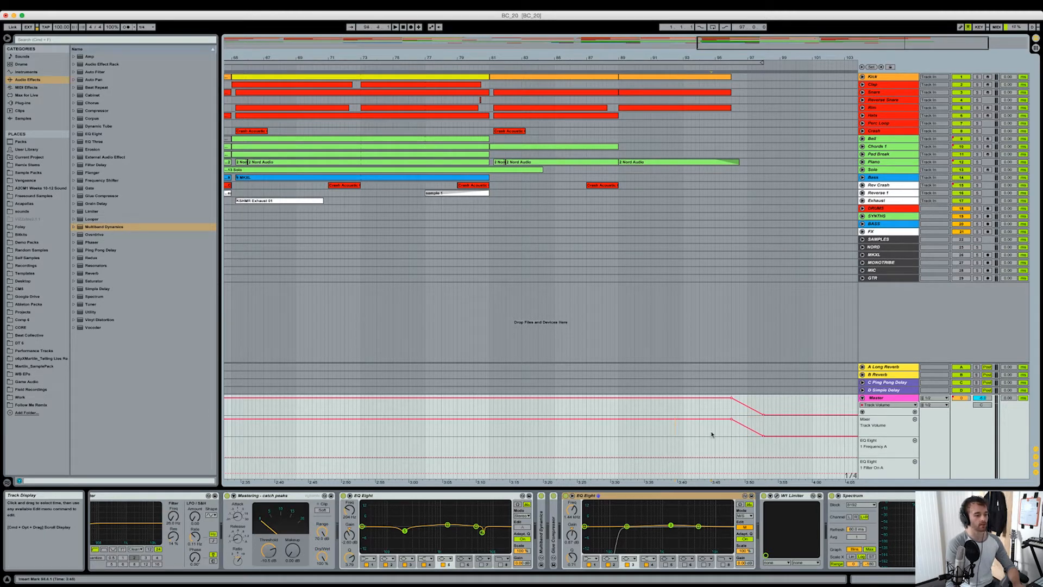
pyautogui.press('space')
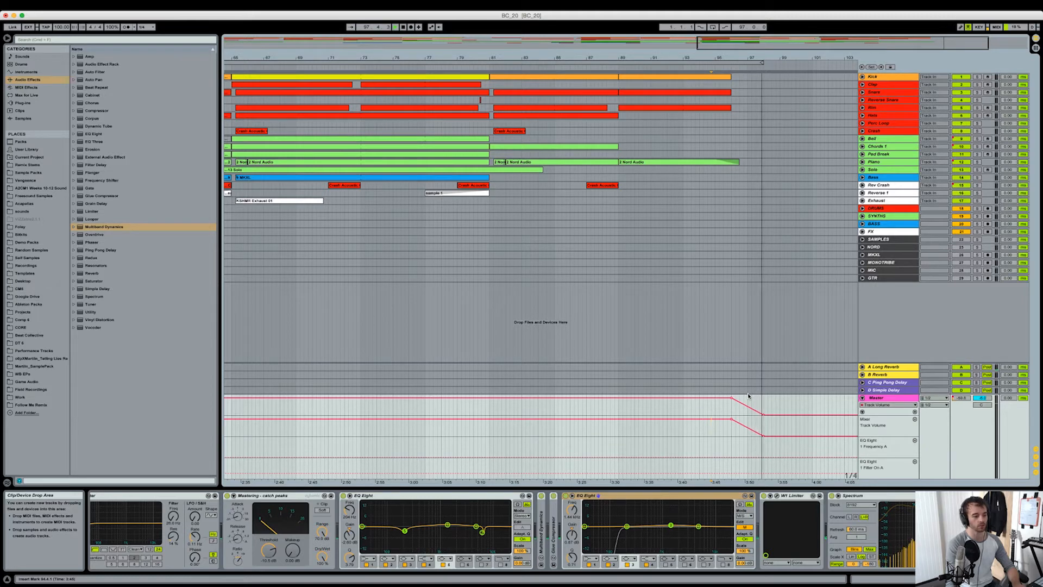
pyautogui.press('space')
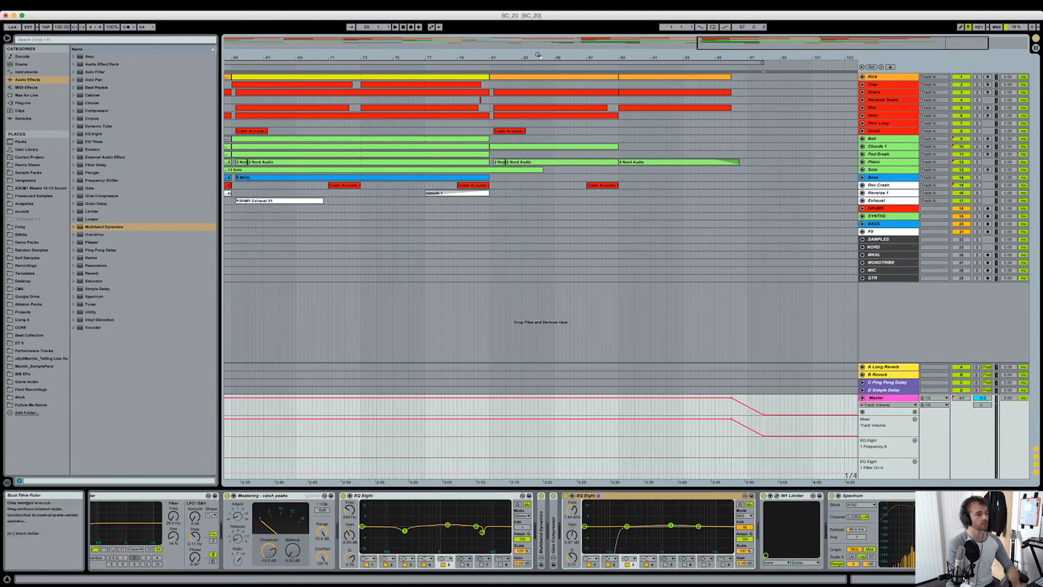
pyautogui.moveTo(540, 57); pyautogui.dragTo(751, 40)
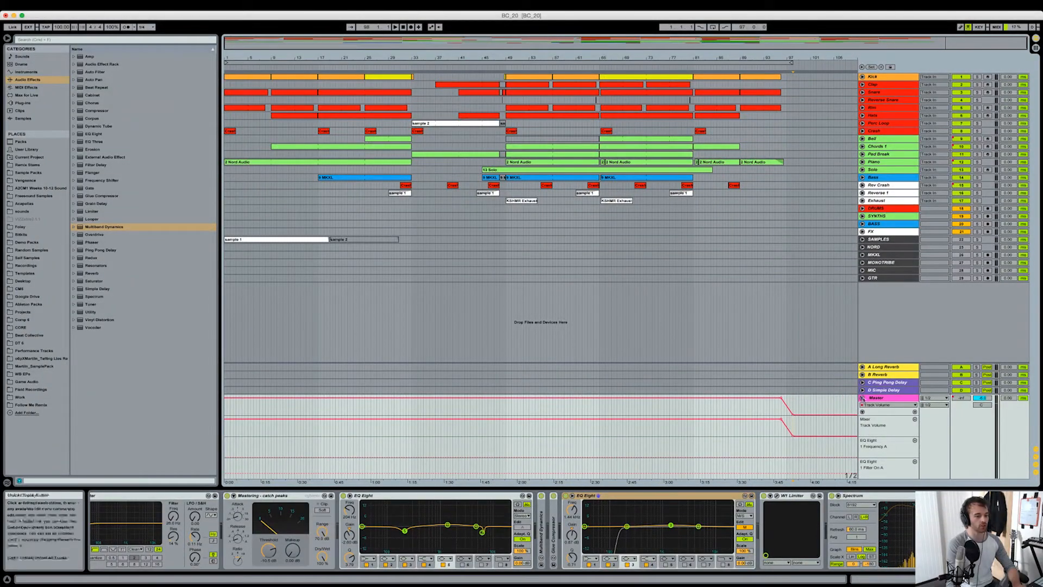
pyautogui.click(862, 398)
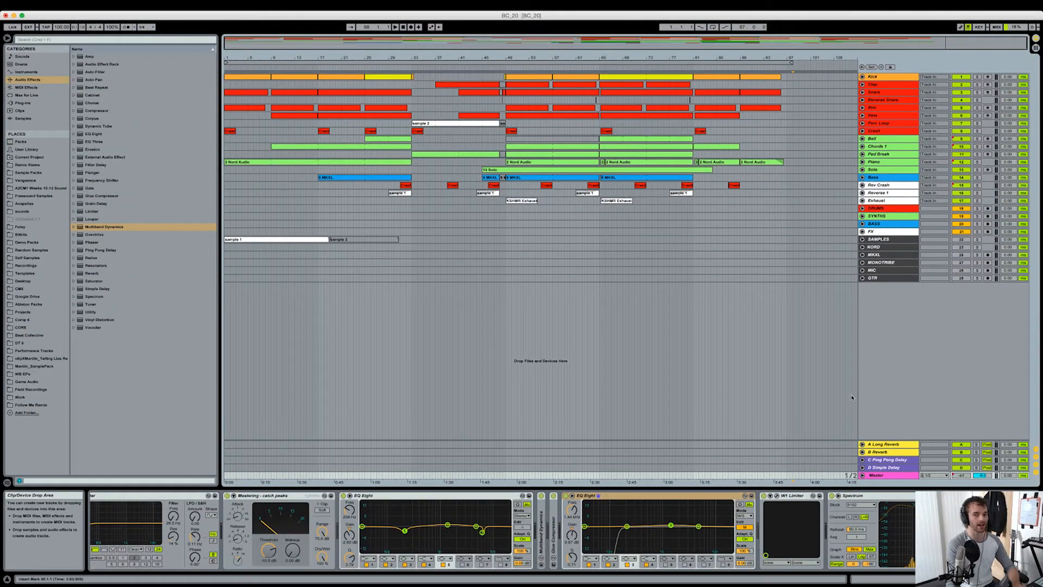